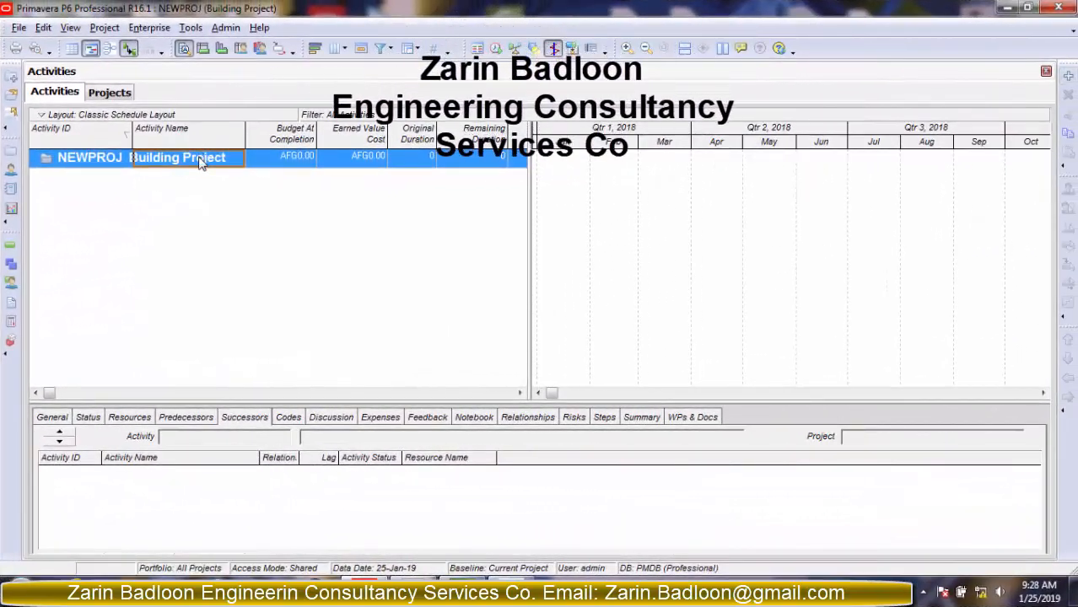
Add two new activities with default names to the Building Project.
{"action": "right_click", "coordinate": [200, 162]}
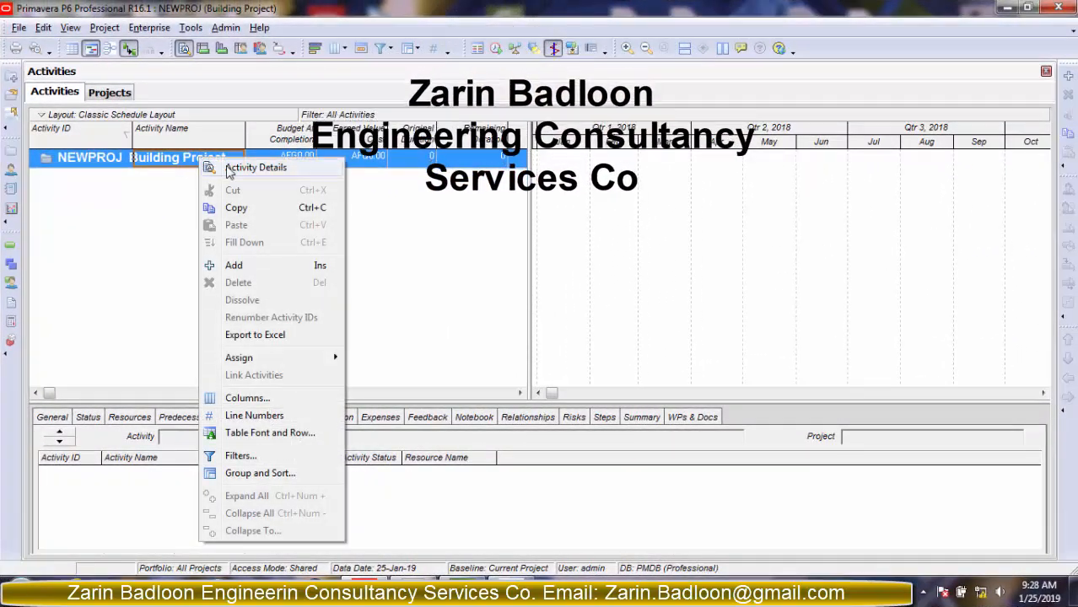
{"action": "left_click", "coordinate": [249, 266]}
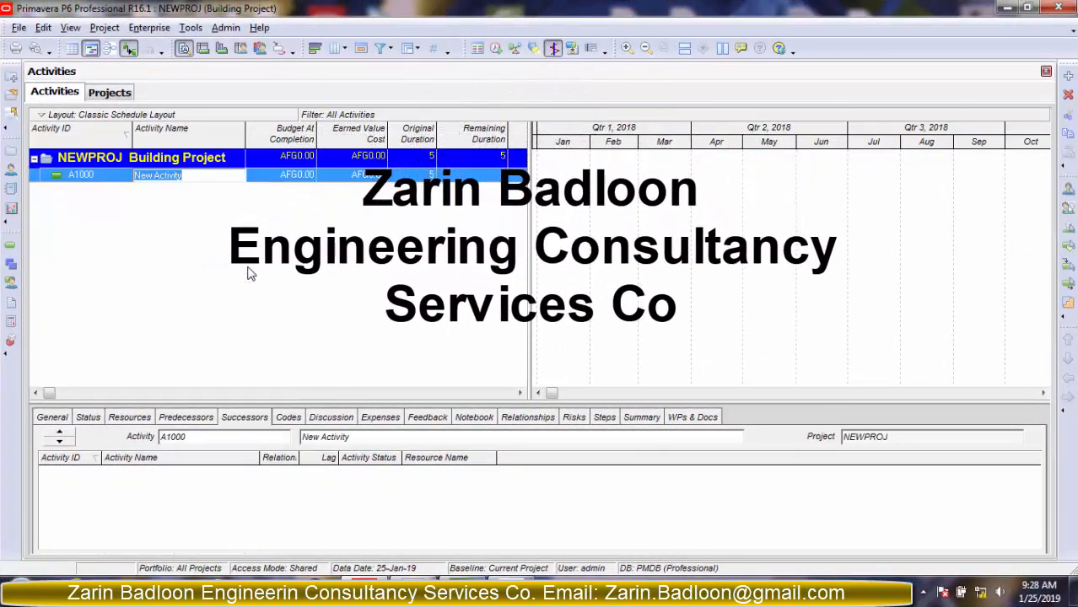
{"action": "left_click", "coordinate": [108, 194]}
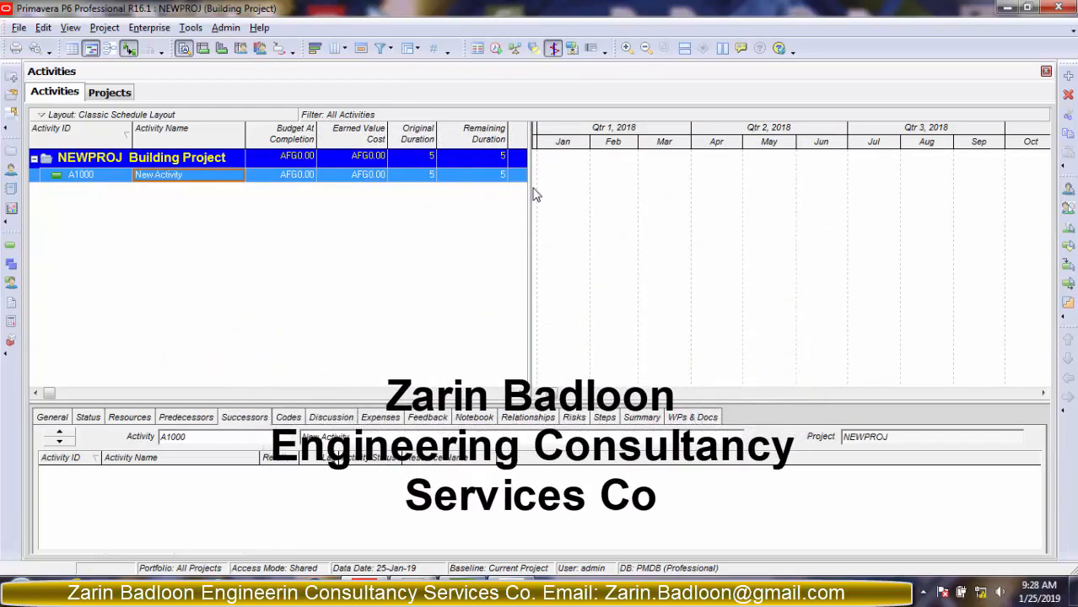
{"action": "left_click_drag", "start_coordinate": [532, 191], "coordinate": [765, 200]}
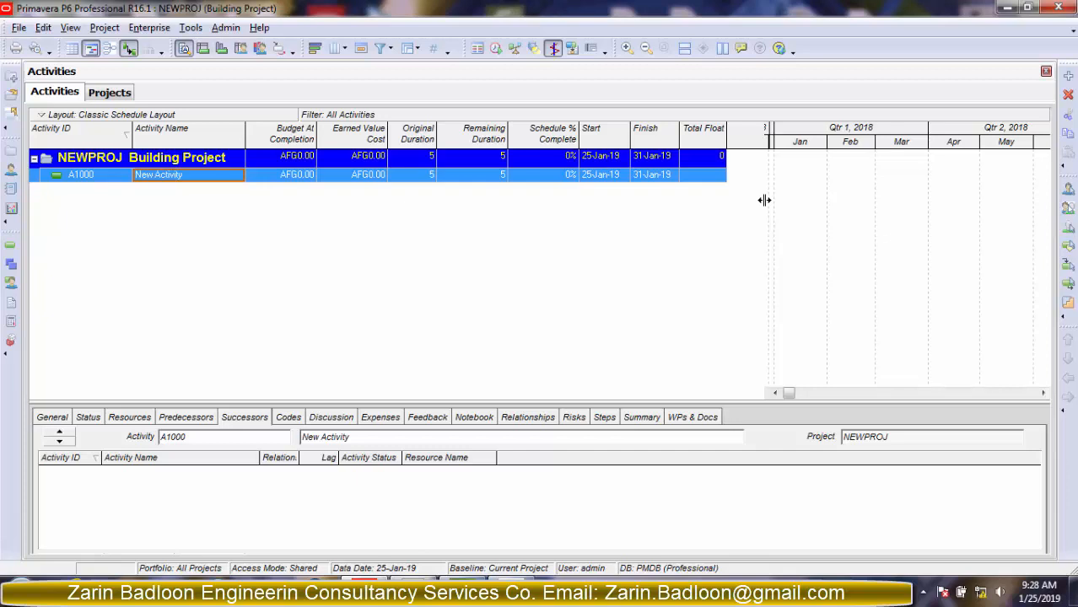
{"action": "key", "text": "Insert"}
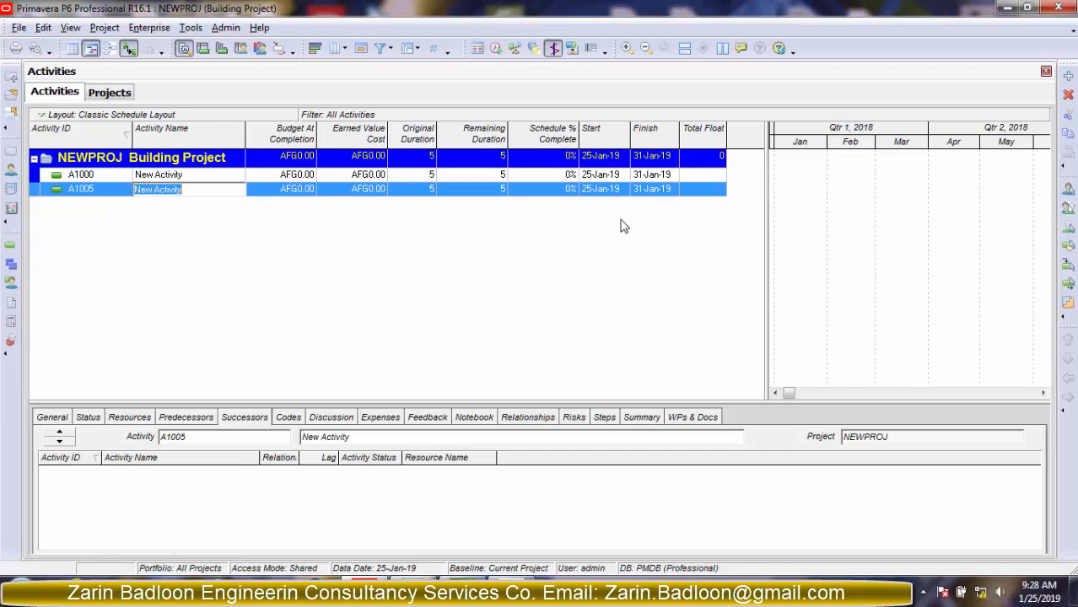
Delete both new activities, A1005 and A1000, from the Building Project.
{"action": "left_click", "coordinate": [235, 178]}
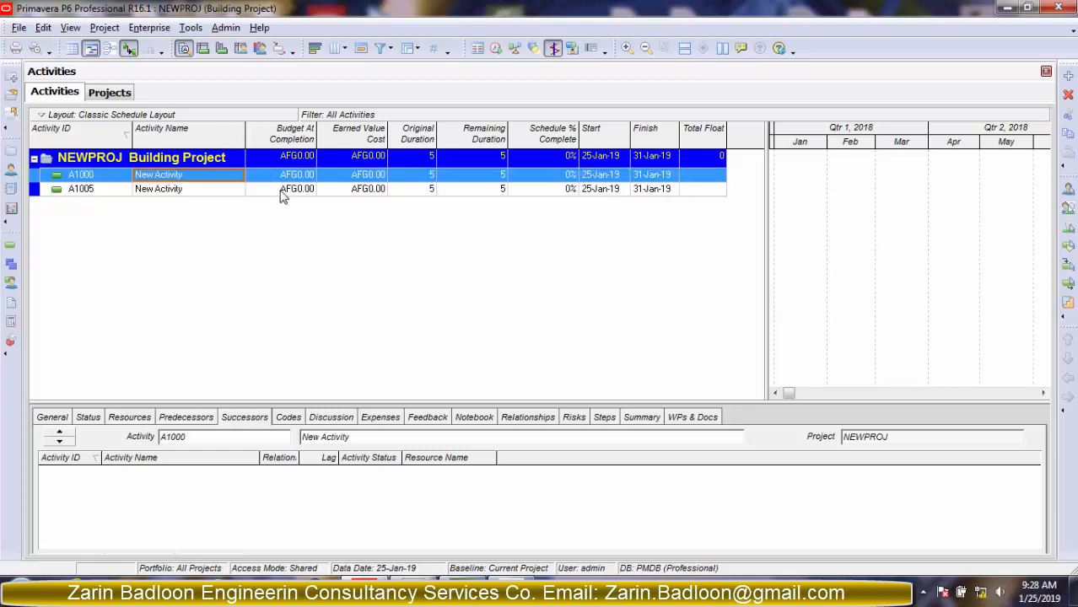
{"action": "left_click", "coordinate": [283, 193]}
{"action": "key", "text": "Delete"}
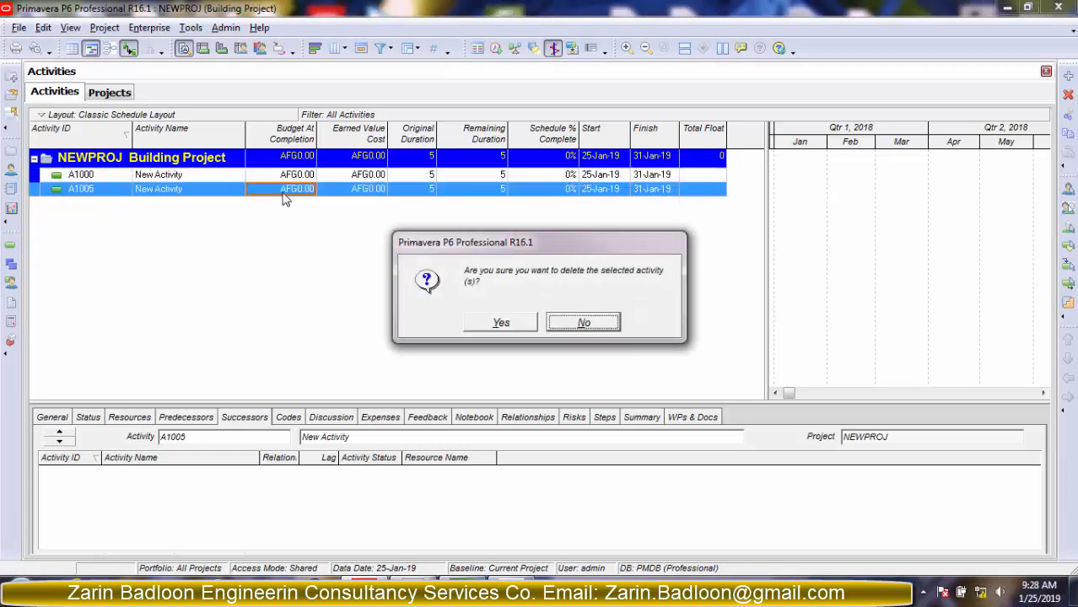
{"action": "key", "text": "Tab"}
{"action": "key", "text": "Return"}
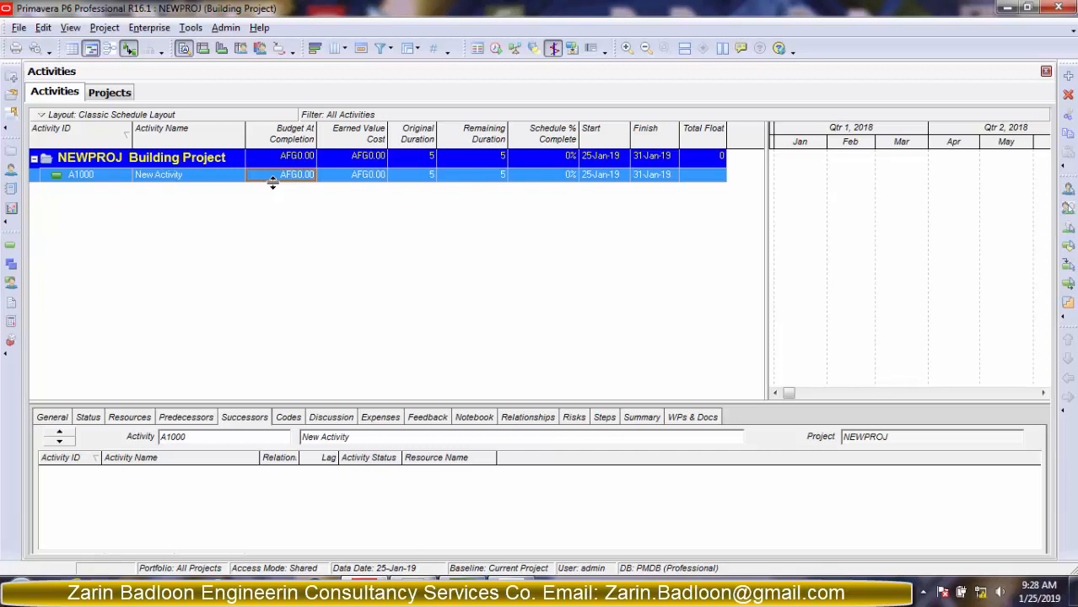
{"action": "key", "text": "Delete"}
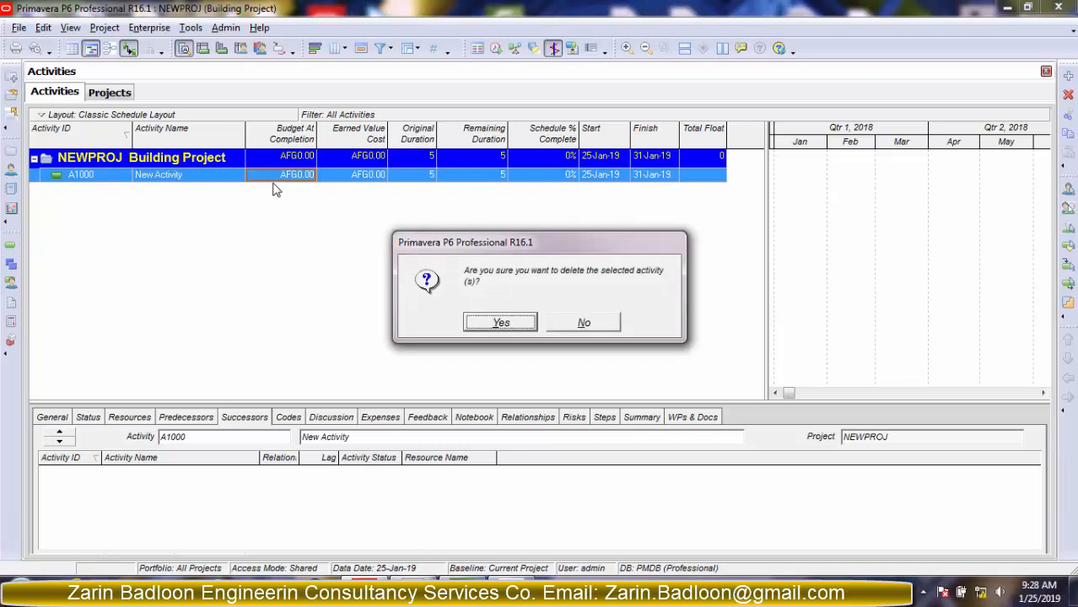
{"action": "key", "text": "Return"}
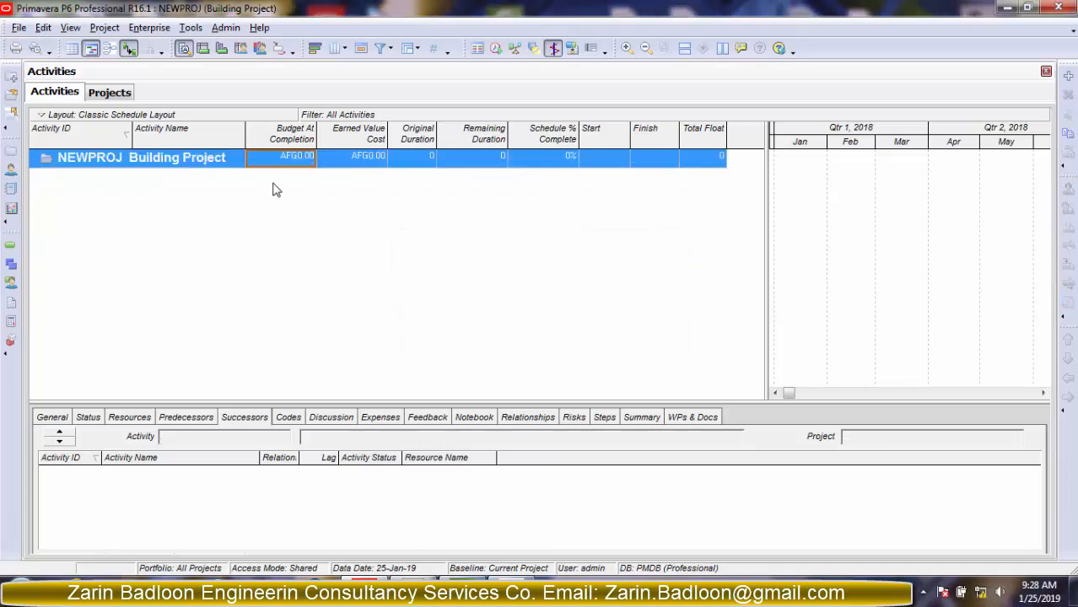
Add another activity to the Building Project and try to leave its activity name blank.
{"action": "right_click", "coordinate": [173, 169]}
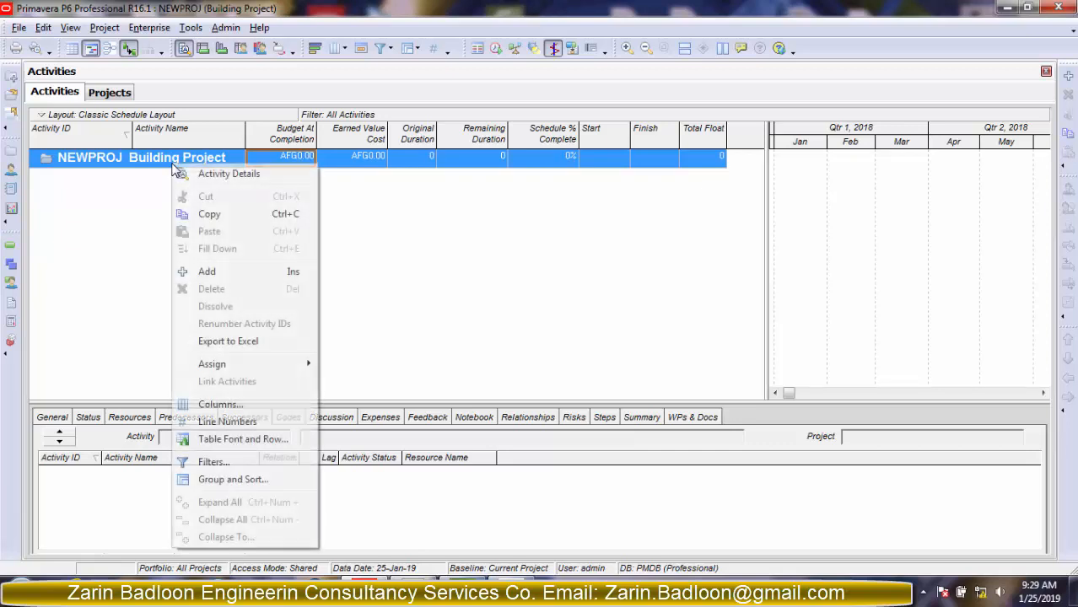
{"action": "left_click", "coordinate": [210, 275]}
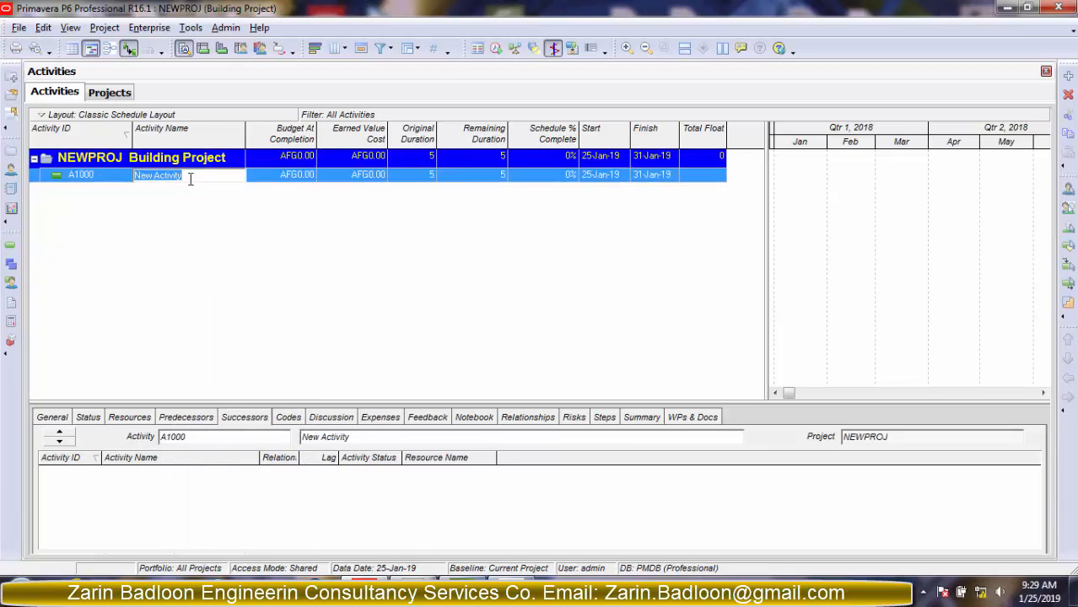
{"action": "key", "text": "BackSpace"}
{"action": "left_click", "coordinate": [176, 240]}
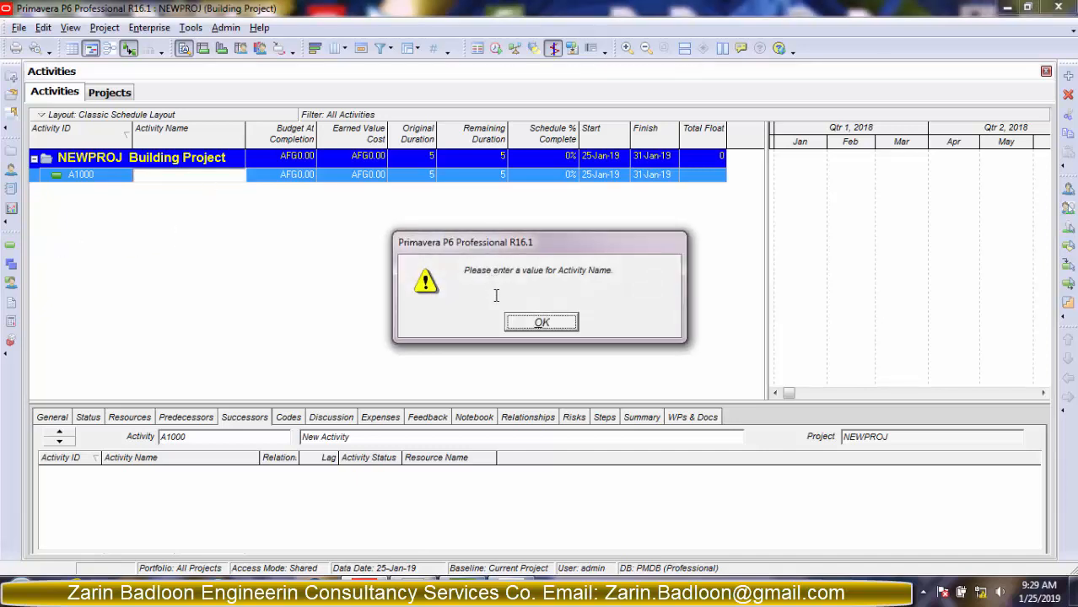
{"action": "left_click", "coordinate": [523, 322]}
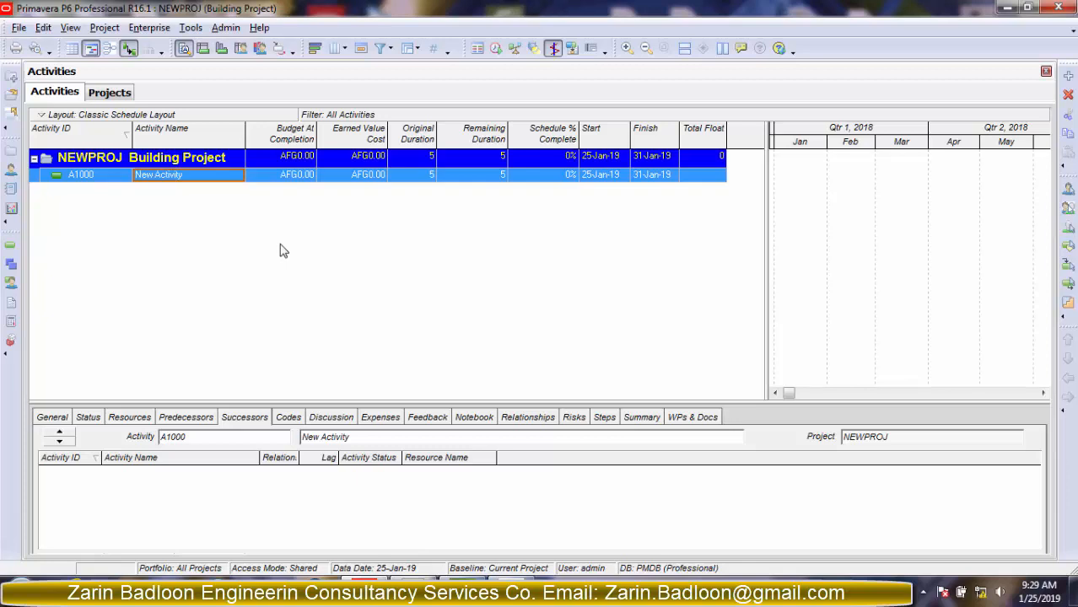
Delete the remaining new activity from the Building Project.
{"action": "key", "text": "Delete"}
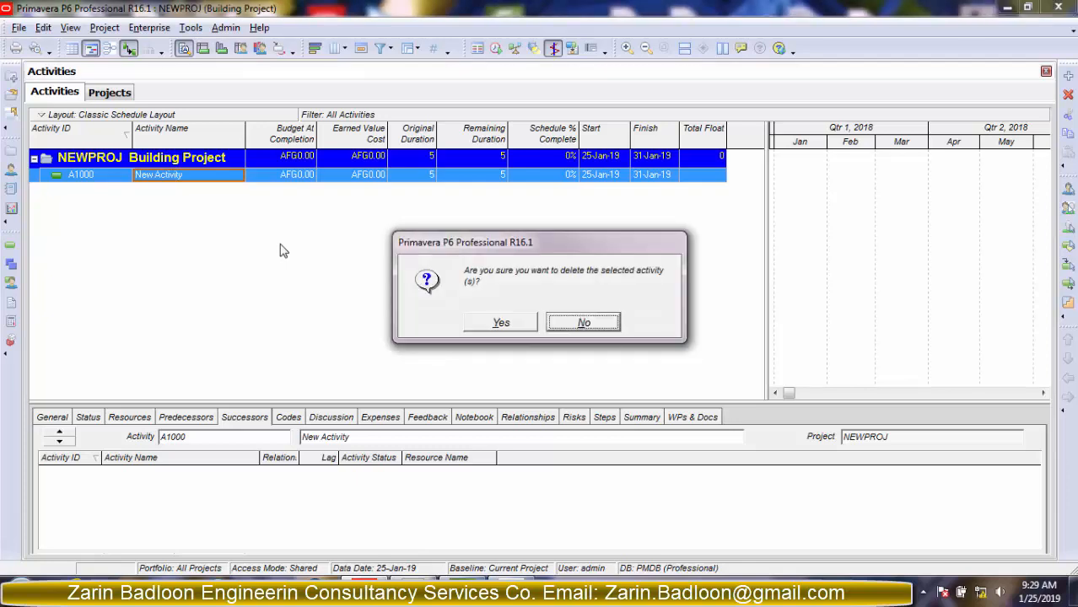
{"action": "key", "text": "Left"}
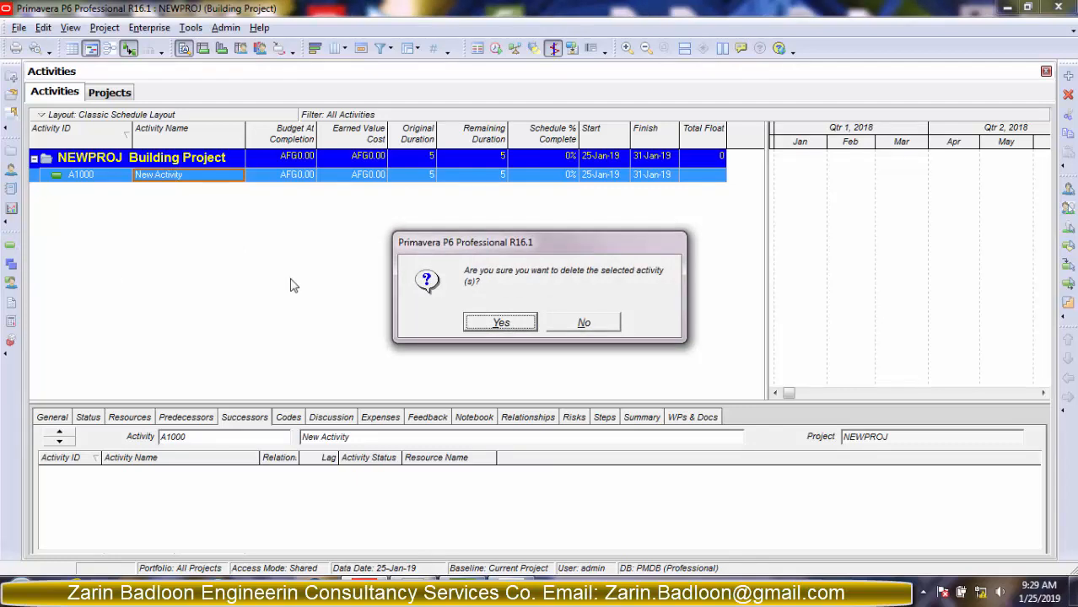
{"action": "left_click", "coordinate": [516, 329]}
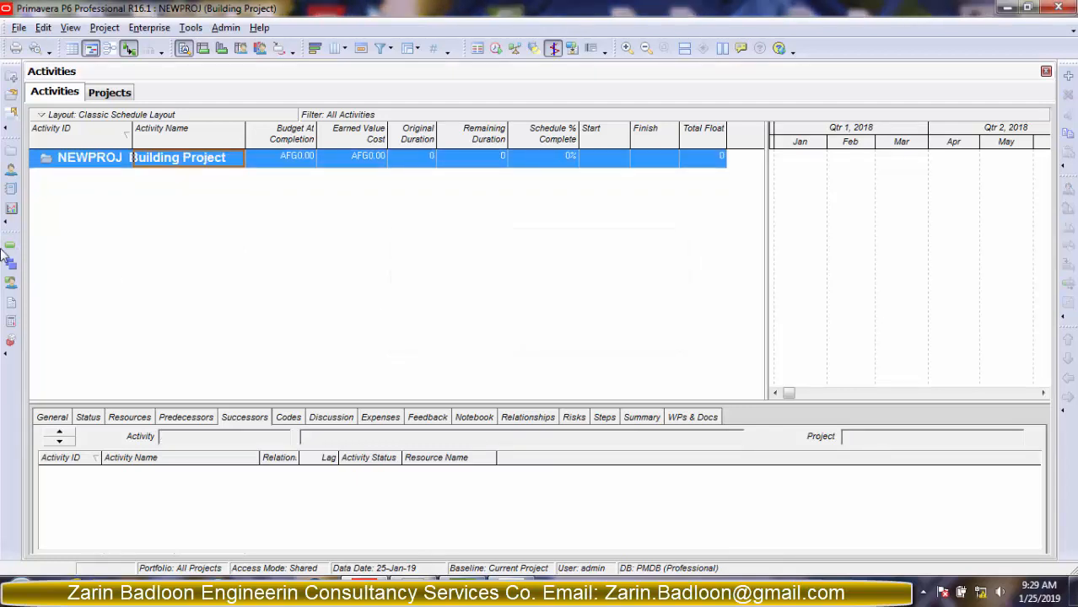
Open the project's WBS view and add a new WBS element under the Building Project.
{"action": "left_click", "coordinate": [11, 265]}
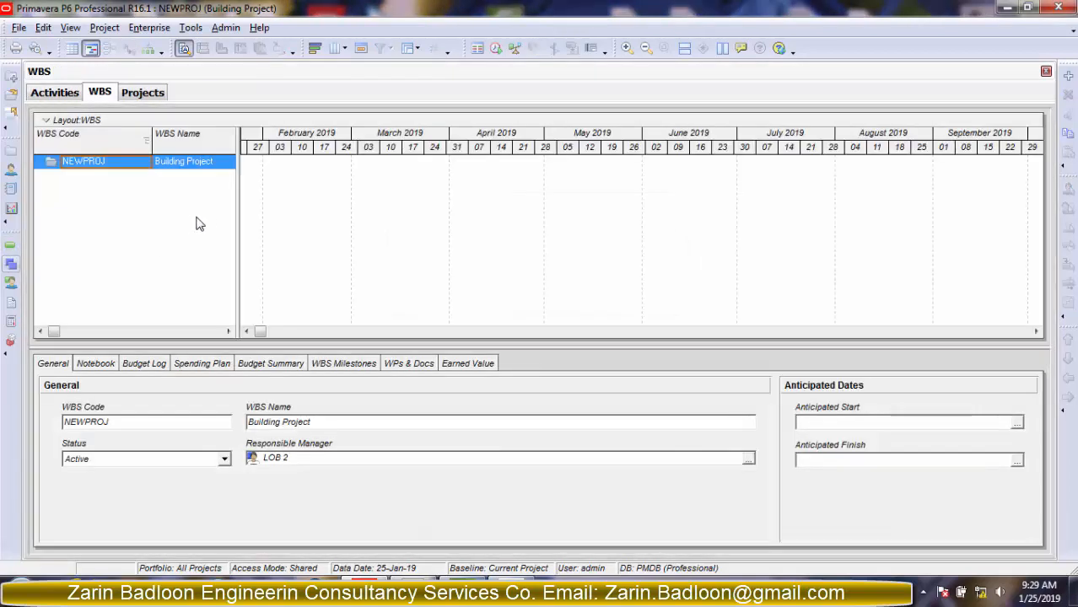
{"action": "left_click_drag", "start_coordinate": [236, 204], "coordinate": [400, 246]}
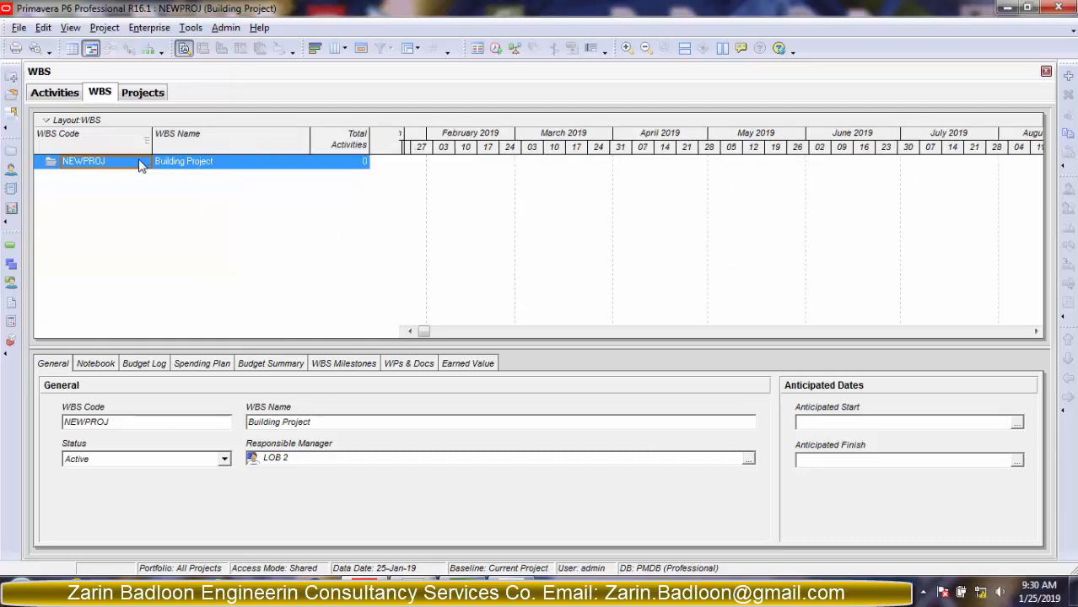
{"action": "right_click", "coordinate": [94, 170]}
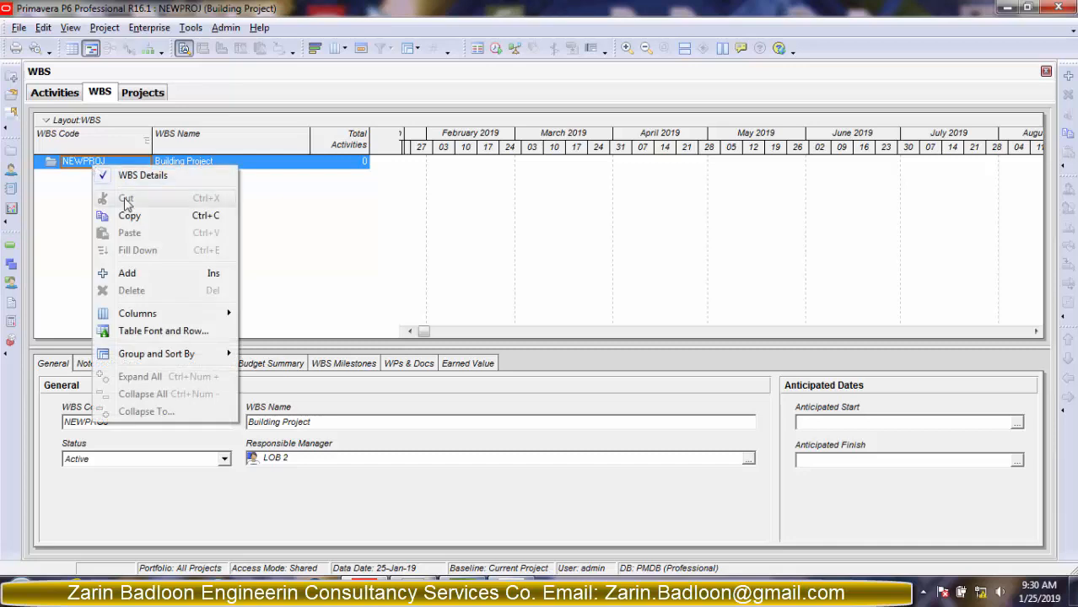
{"action": "left_click", "coordinate": [138, 274]}
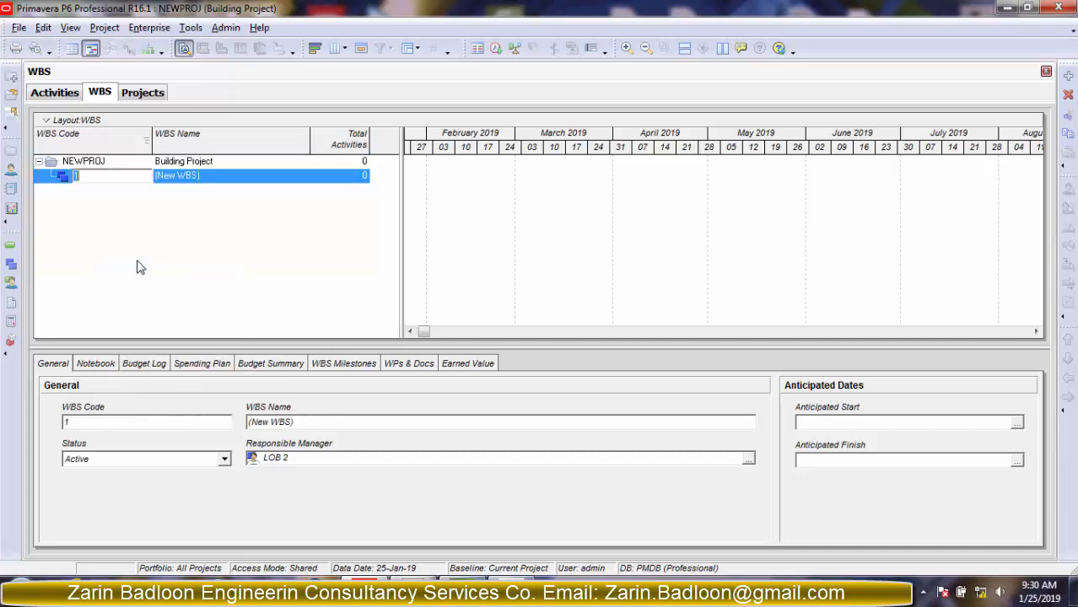
{"action": "left_click", "coordinate": [113, 164]}
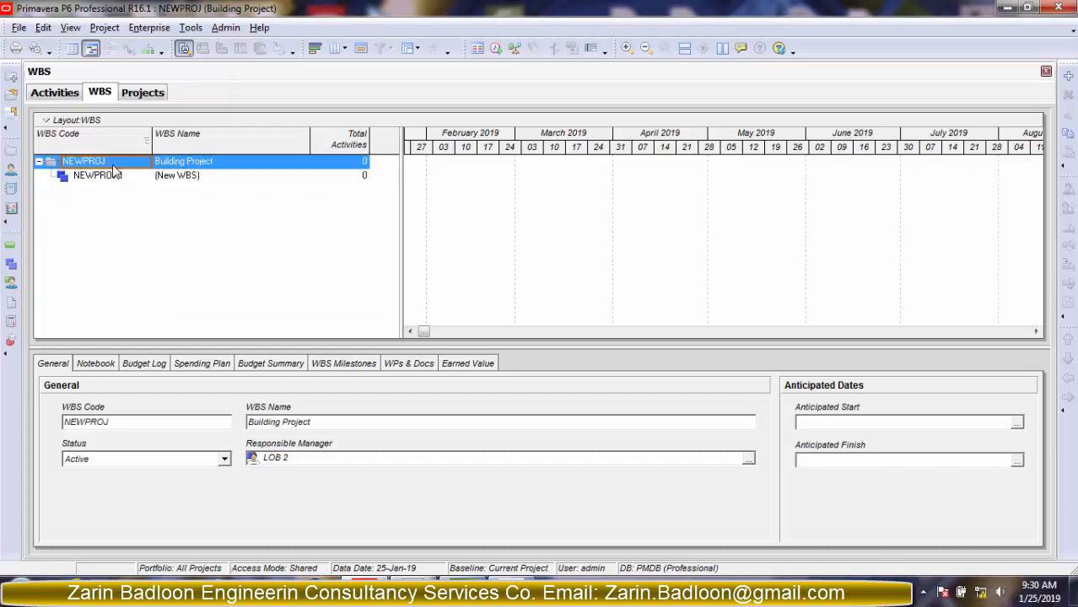
{"action": "left_click", "coordinate": [113, 166]}
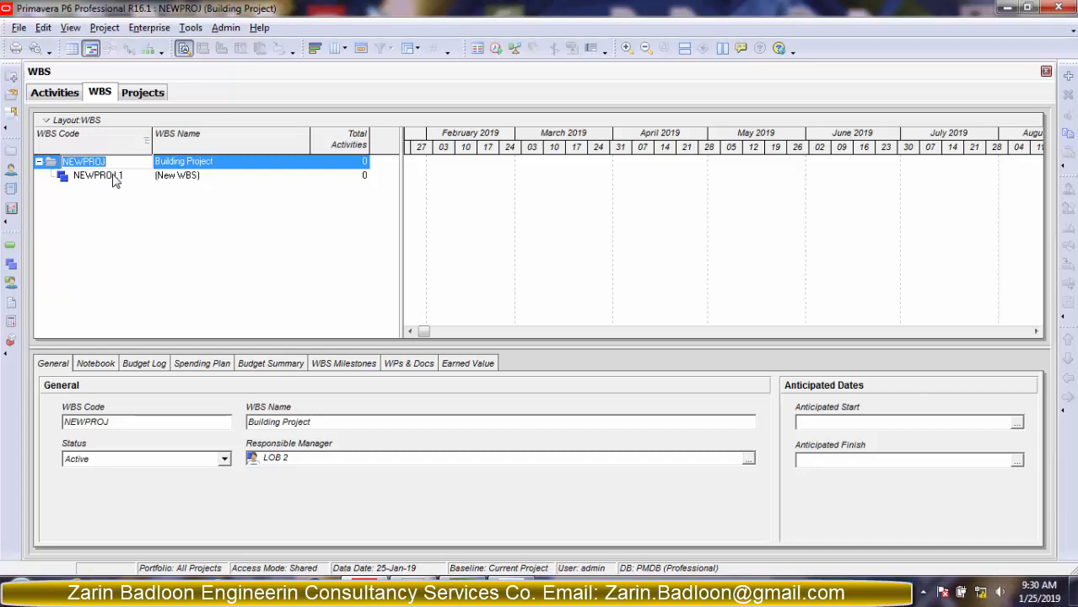
{"action": "left_click", "coordinate": [114, 179]}
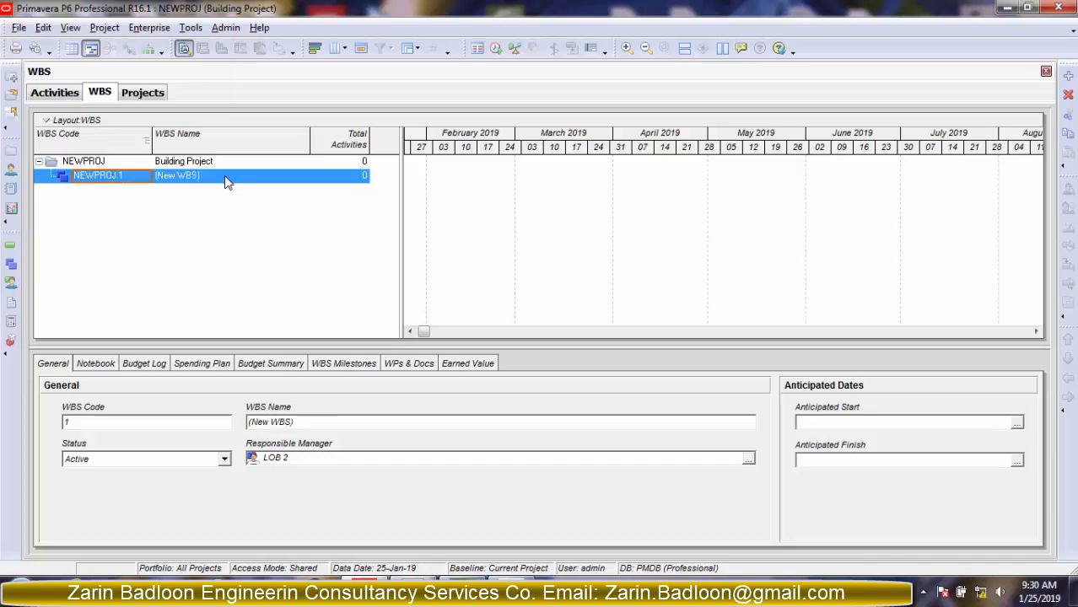
Name the new WBS element under the Building Project NileStones.
{"action": "left_click", "coordinate": [201, 182]}
{"action": "left_click", "coordinate": [201, 178]}
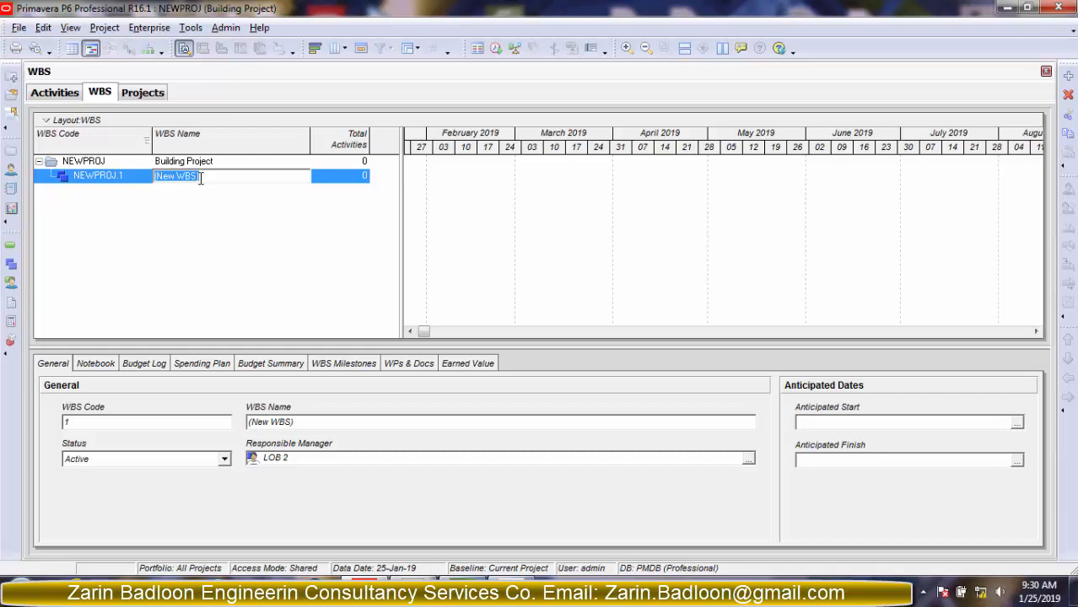
{"action": "key", "text": "BackSpace"}
{"action": "type", "text": "i"}
{"action": "key", "text": "BackSpace"}
{"action": "type", "text": "ile"}
{"action": "key", "text": "BackSpace"}
{"action": "key", "text": "BackSpace"}
{"action": "key", "text": "BackSpace"}
{"action": "type", "text": "ASDF"}
{"action": "key", "text": "BackSpace"}
{"action": "key", "text": "BackSpace"}
{"action": "key", "text": "BackSpace"}
{"action": "key", "text": "BackSpace"}
{"action": "type", "text": "A"}
{"action": "key", "text": "BackSpace"}
{"action": "type", "text": "Ni"}
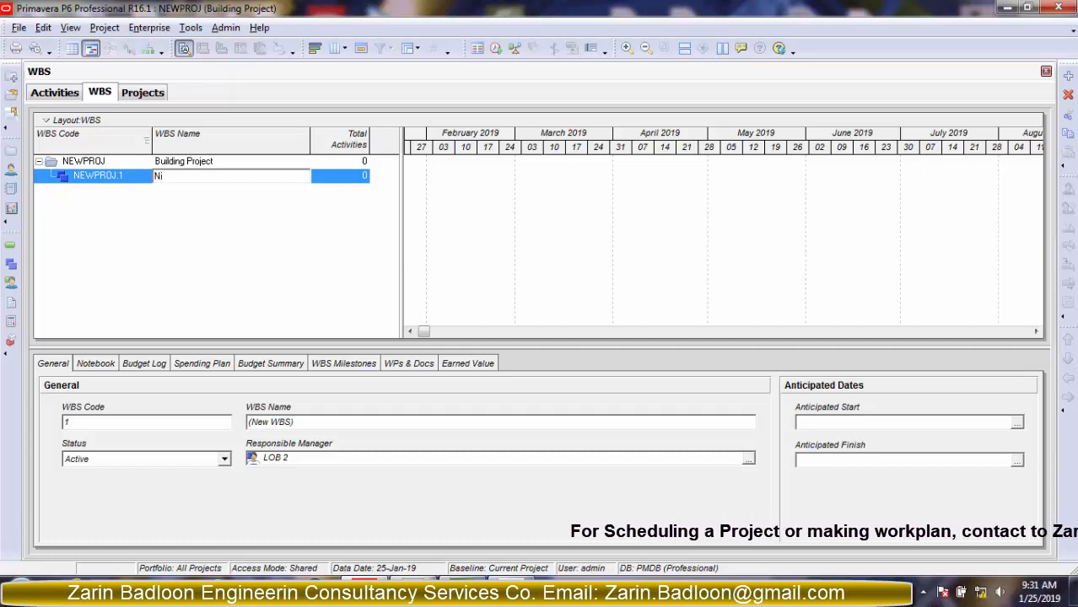
{"action": "type", "text": "le"}
{"action": "type", "text": "Stones"}
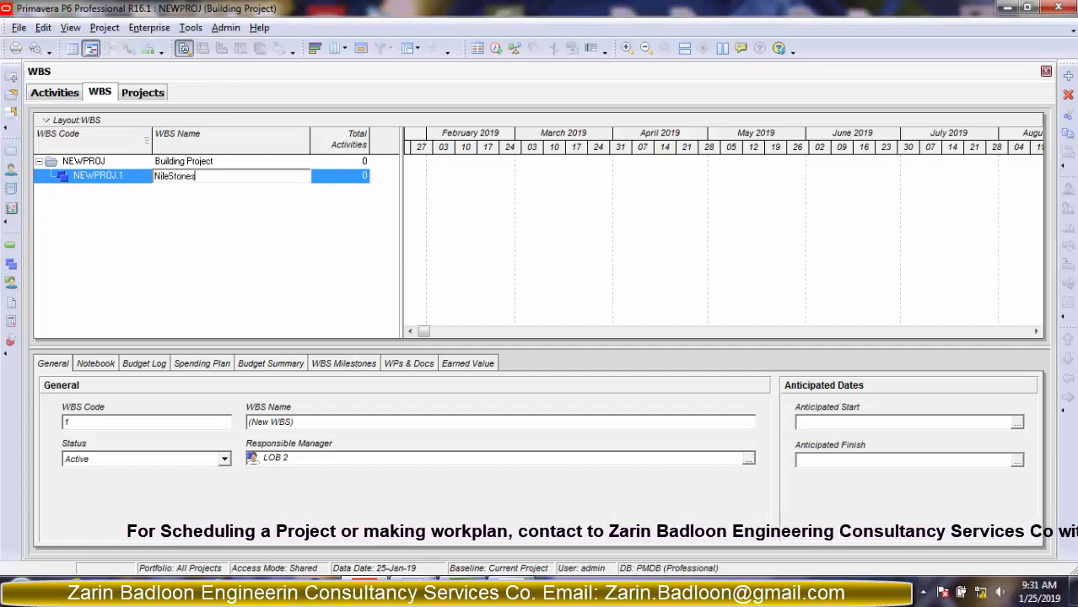
{"action": "left_click", "coordinate": [249, 249]}
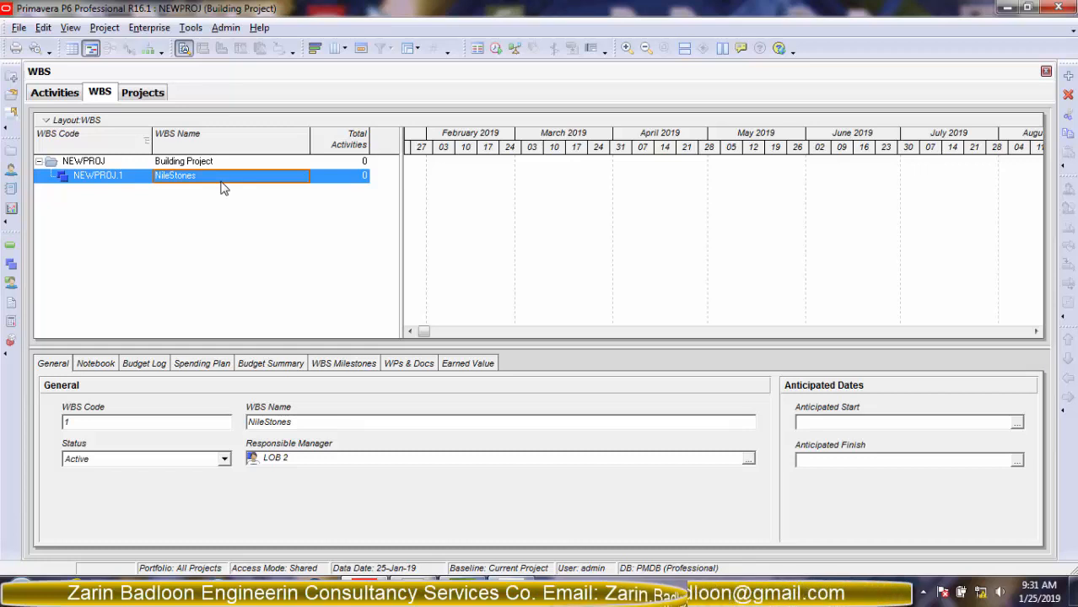
Add a child WBS element under NileStones with code D and the name Design/Engineering.
{"action": "key", "text": "Insert"}
{"action": "type", "text": "D"}
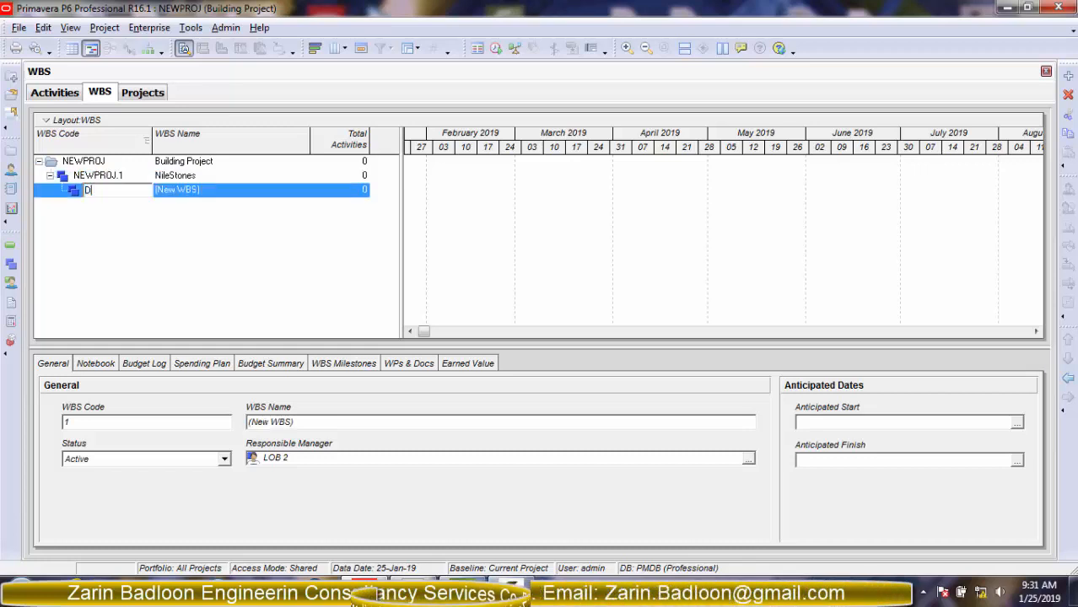
{"action": "left_click", "coordinate": [239, 190]}
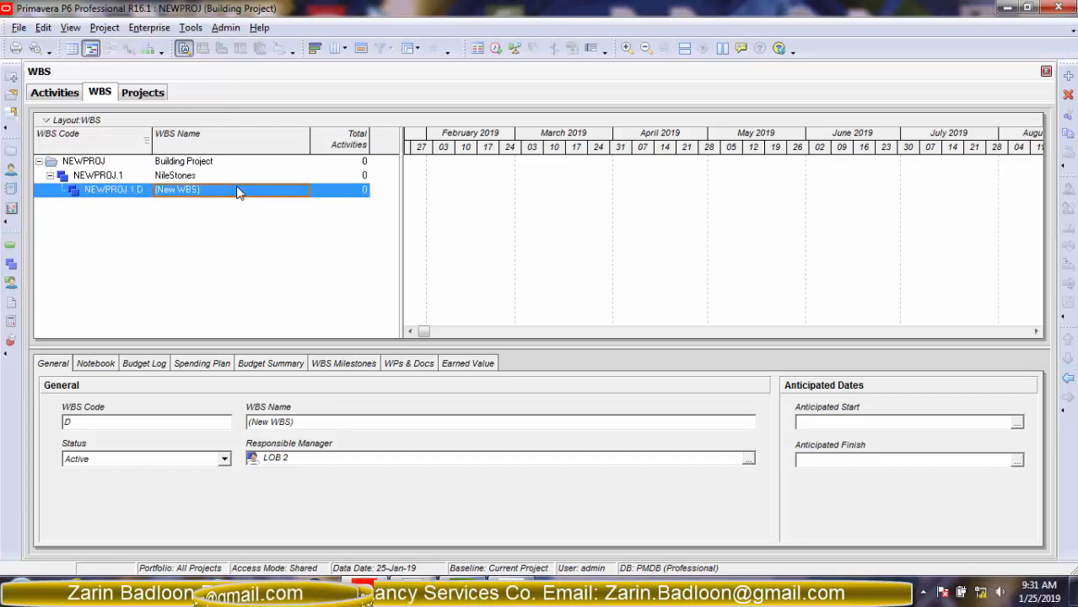
{"action": "left_click", "coordinate": [239, 191]}
{"action": "type", "text": "d"}
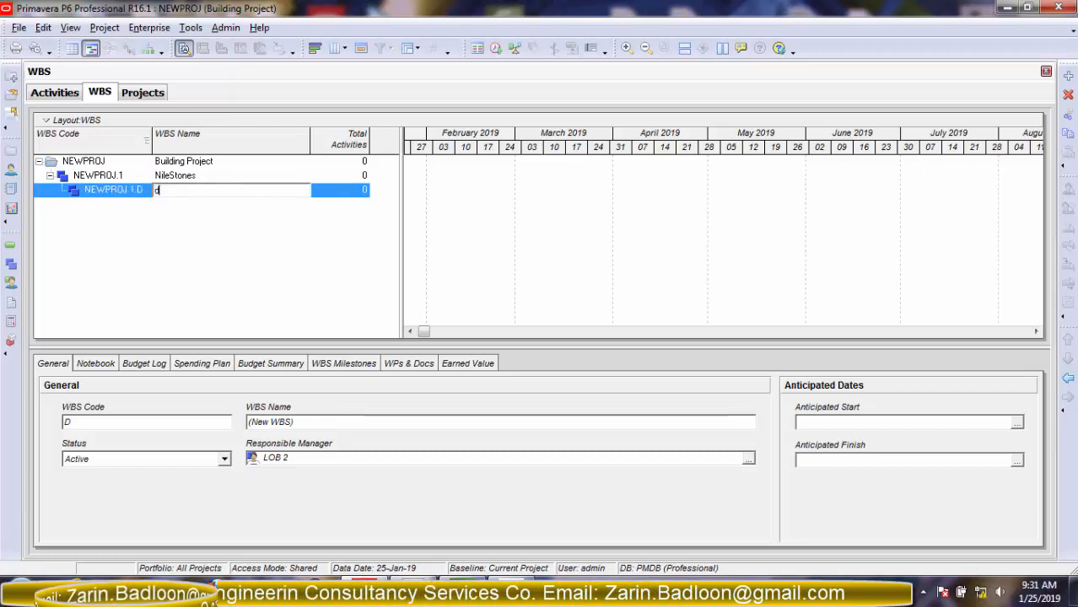
{"action": "type", "text": "esign "}
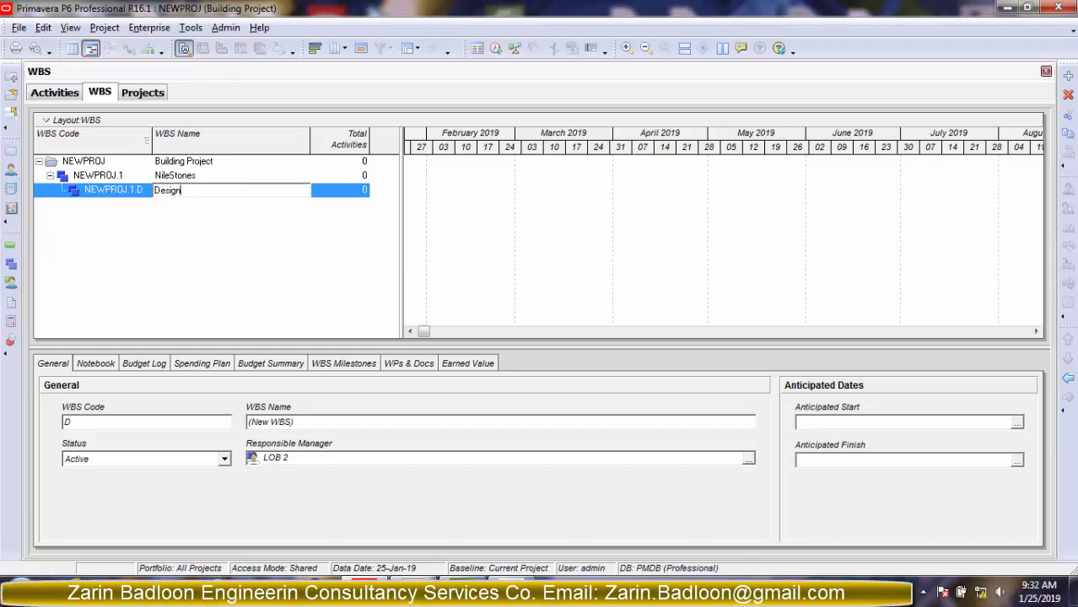
{"action": "type", "text": "/Engineering"}
{"action": "key", "text": "Return"}
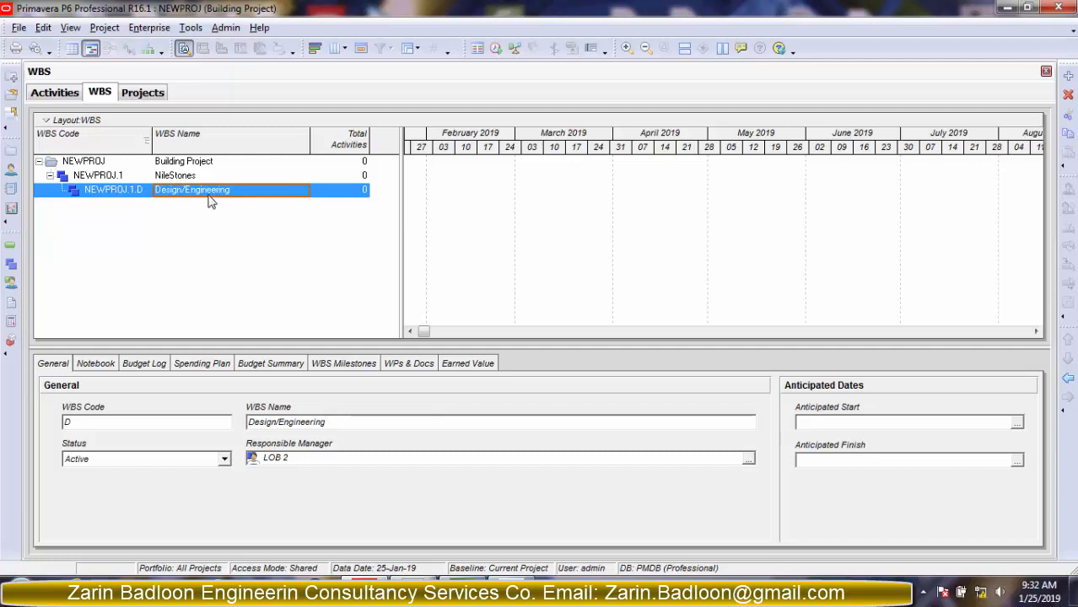
Add a child WBS element under Design/Engineering and name it Procurenet.
{"action": "key", "text": "Insert"}
{"action": "left_click", "coordinate": [209, 205]}
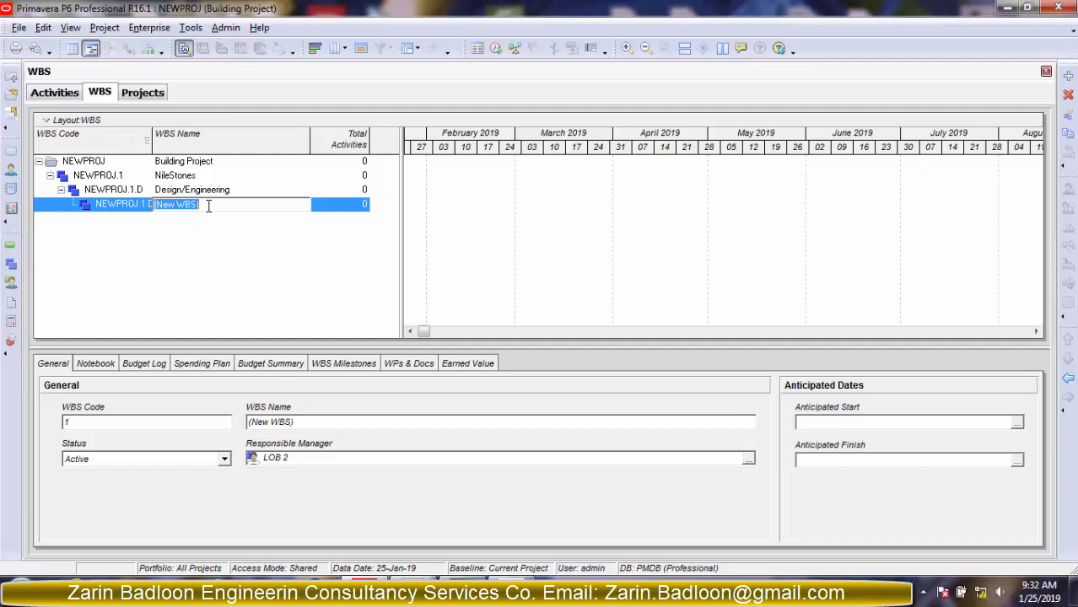
{"action": "type", "text": "Procur"}
{"action": "type", "text": "een"}
{"action": "key", "text": "BackSpace"}
{"action": "key", "text": "BackSpace"}
{"action": "key", "text": "BackSpace"}
{"action": "type", "text": "ent"}
{"action": "key", "text": "BackSpace"}
{"action": "key", "text": "BackSpace"}
{"action": "key", "text": "BackSpace"}
{"action": "type", "text": "en"}
{"action": "key", "text": "BackSpace"}
{"action": "key", "text": "BackSpace"}
{"action": "type", "text": "net"}
{"action": "left_click", "coordinate": [219, 264]}
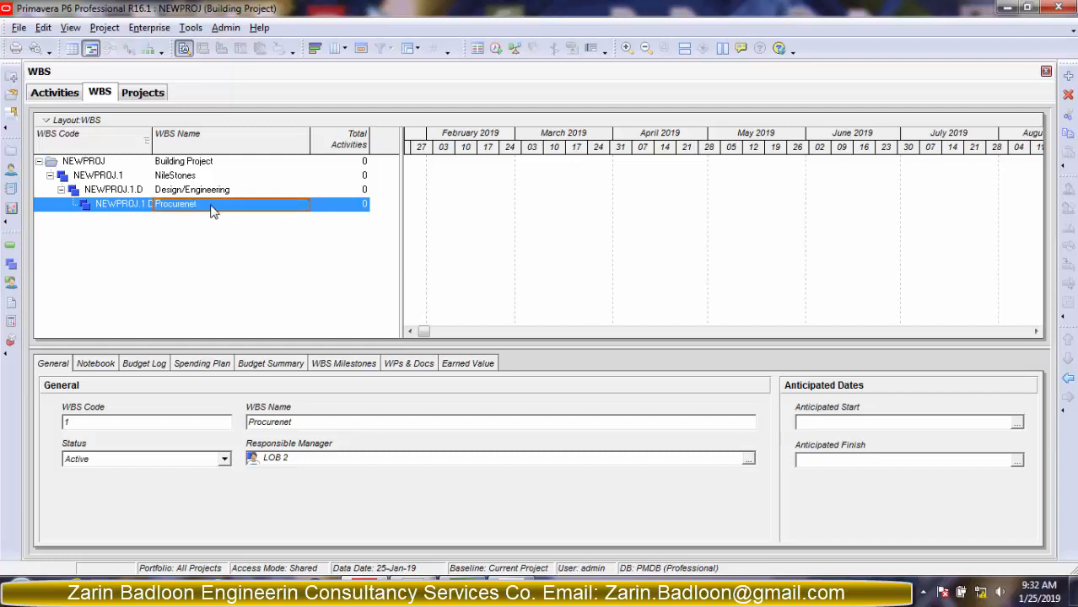
Add a child WBS element under Procurenet and name it Construction.
{"action": "key", "text": "Insert"}
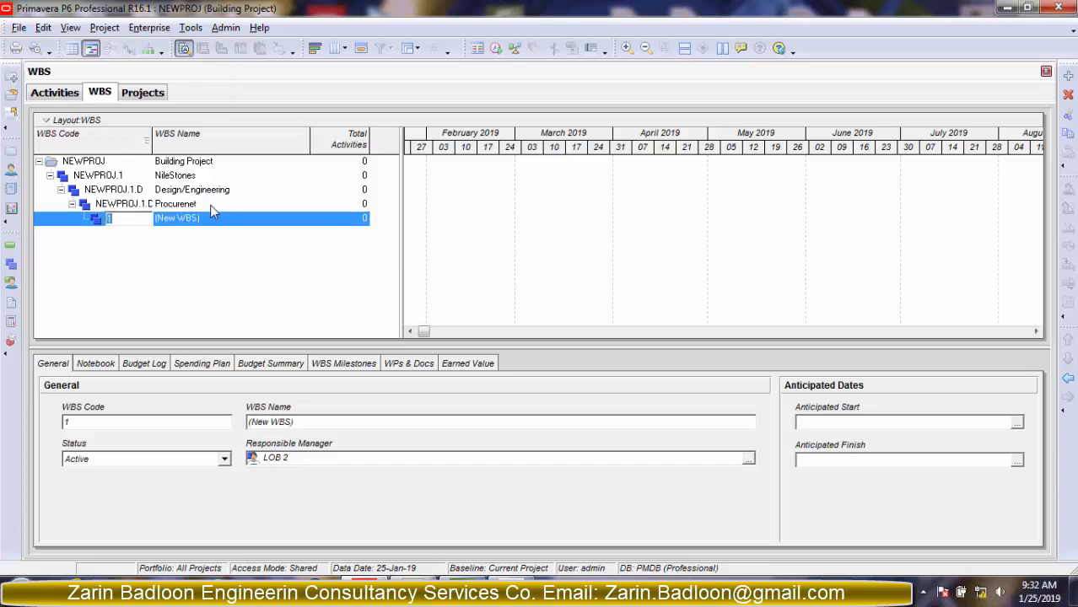
{"action": "left_click", "coordinate": [217, 219]}
{"action": "type", "text": "C"}
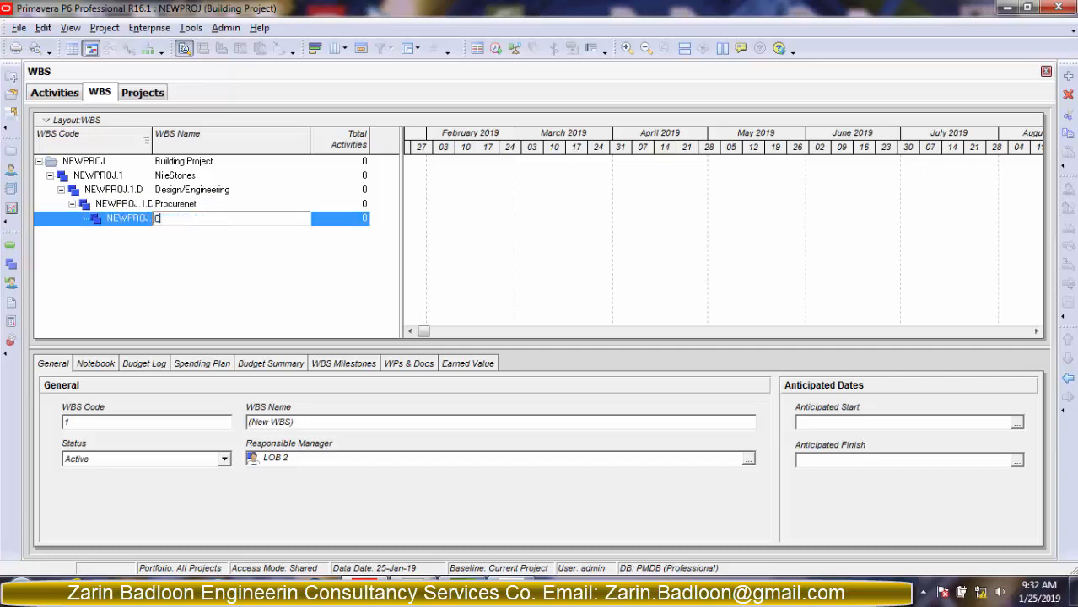
{"action": "type", "text": "onstruction"}
{"action": "key", "text": "Return"}
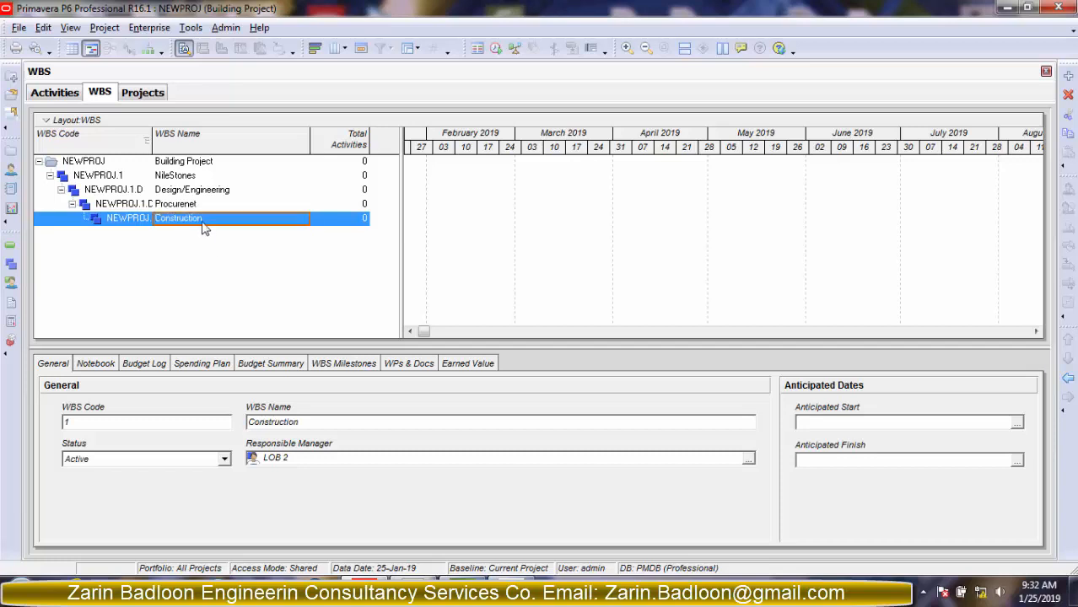
Add a child WBS element under Construction and name it Closeout.
{"action": "key", "text": "Insert"}
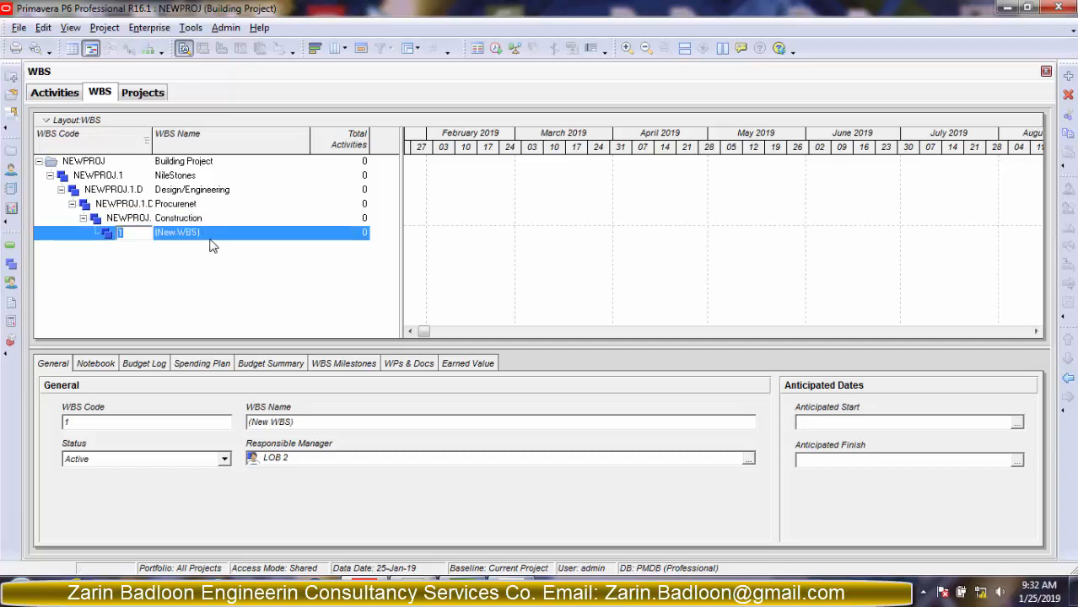
{"action": "left_click", "coordinate": [212, 236]}
{"action": "type", "text": "C"}
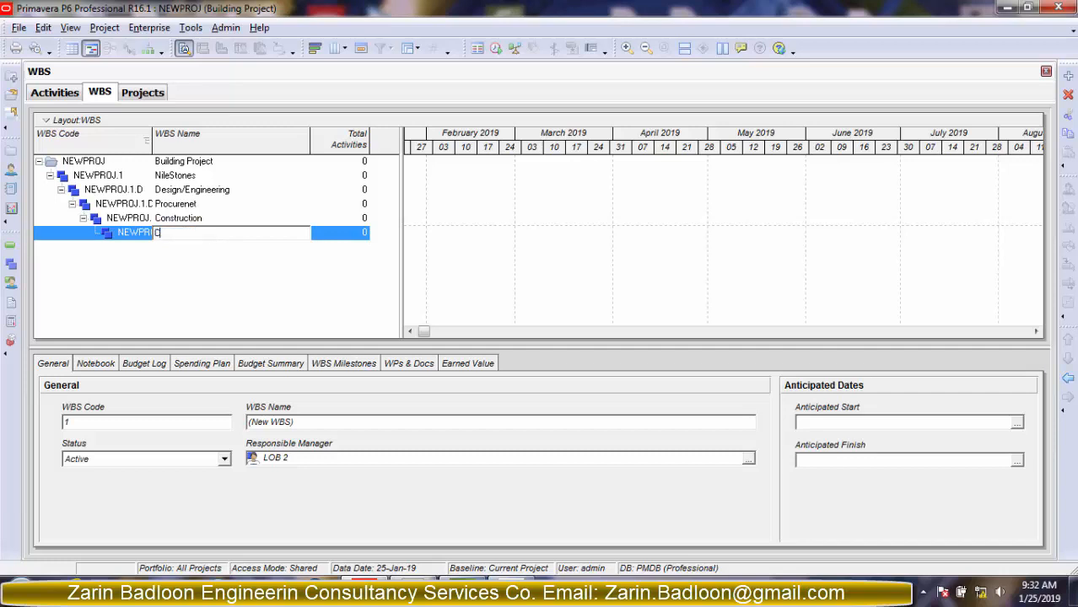
{"action": "type", "text": "loseout"}
{"action": "key", "text": "Return"}
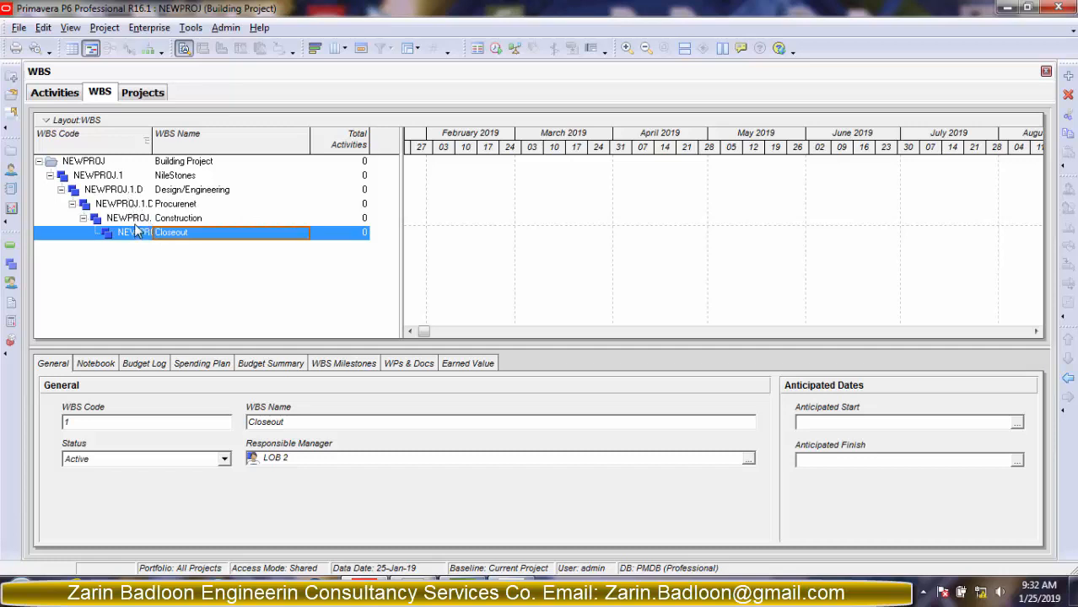
Outdent the Design/Engineering WBS element one level so that it sits directly under the Building Project.
{"action": "left_click", "coordinate": [182, 180]}
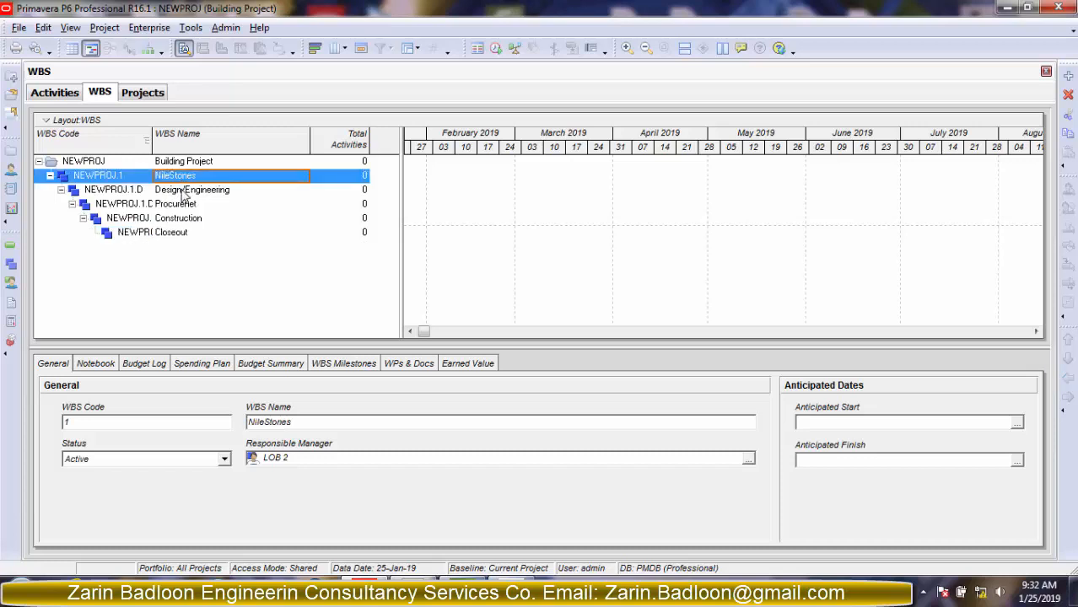
{"action": "left_click", "coordinate": [183, 194]}
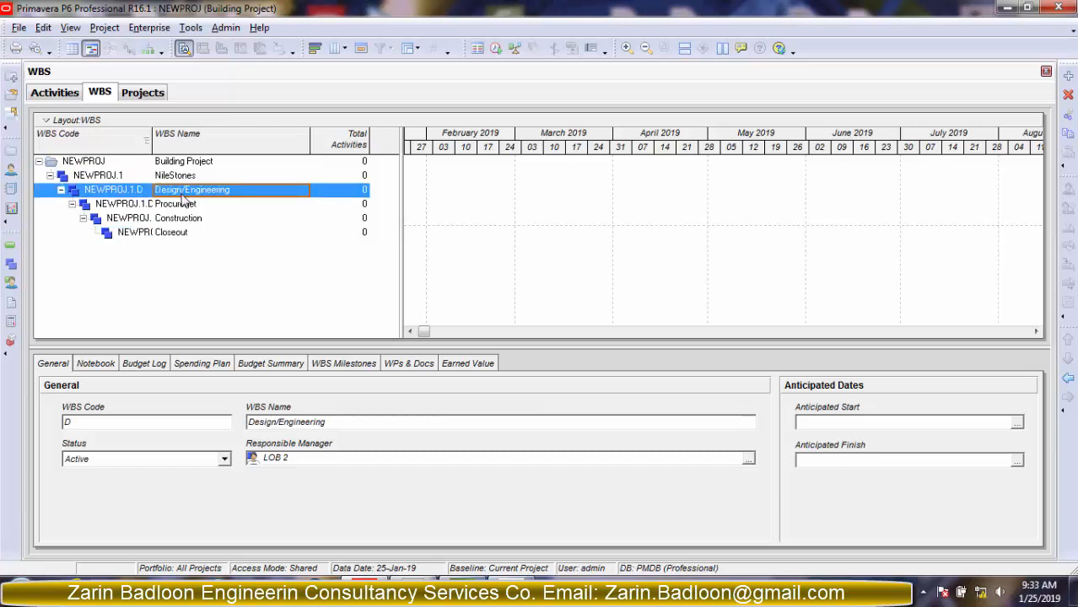
{"action": "left_click", "coordinate": [184, 207]}
{"action": "left_click", "coordinate": [186, 220]}
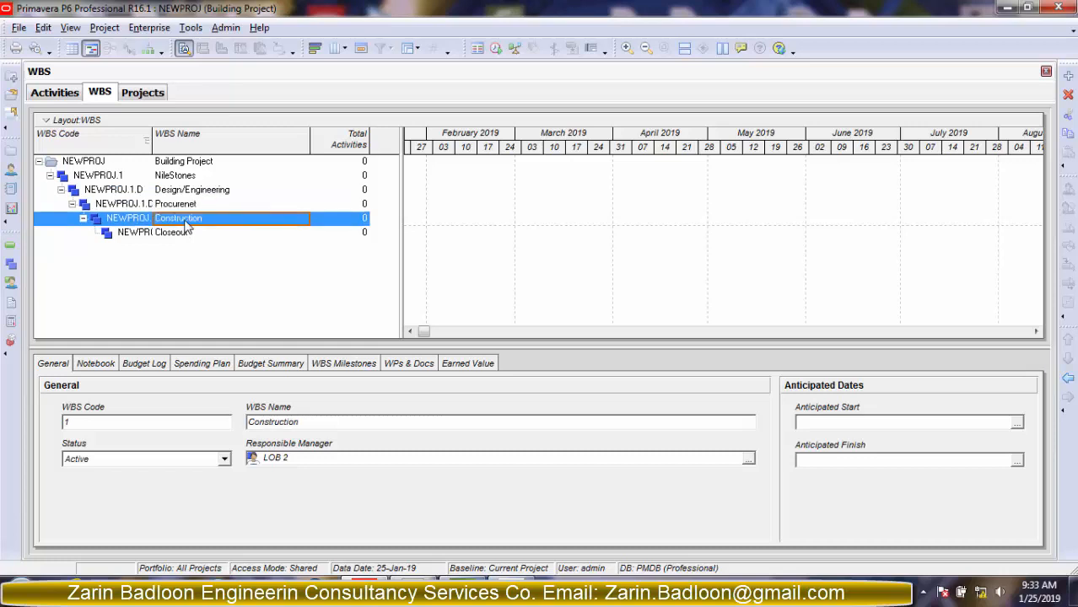
{"action": "left_click", "coordinate": [172, 194]}
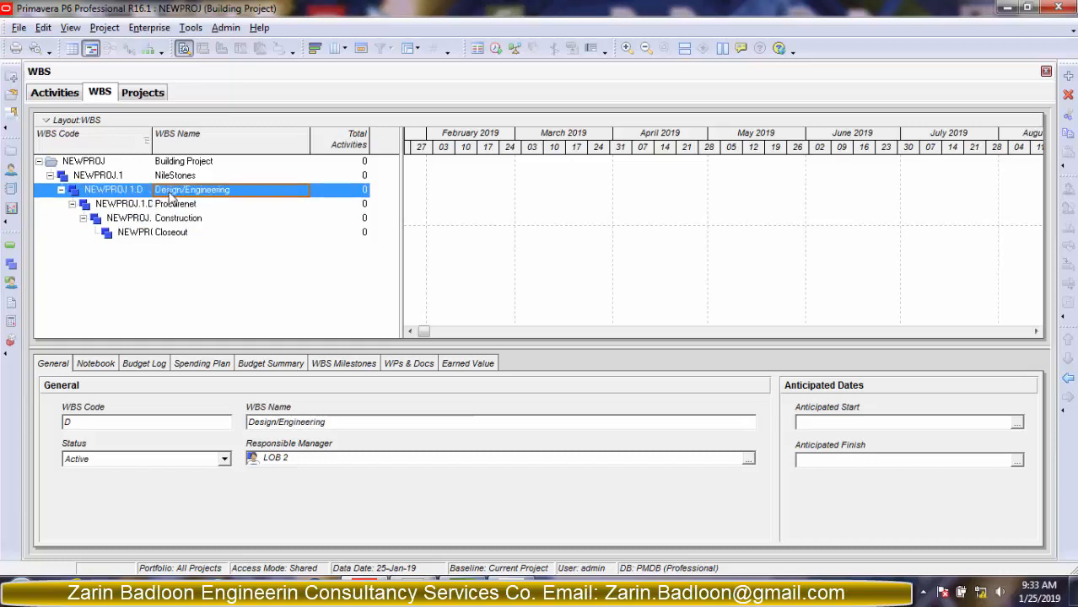
{"action": "left_click", "coordinate": [1068, 381]}
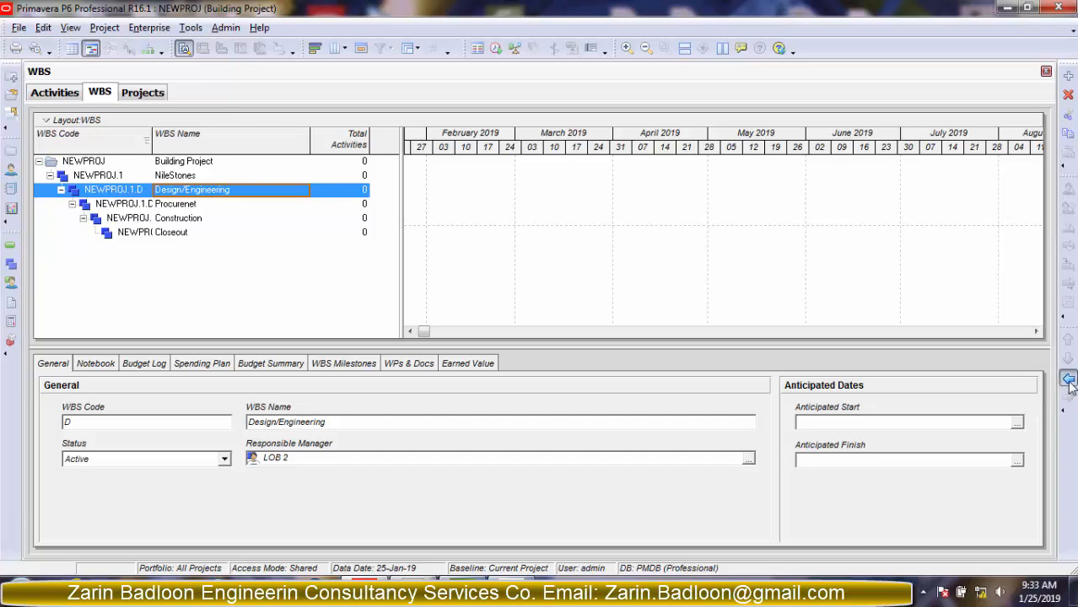
Outdent Procurenet, Construction and Closeout in turn so that each sits directly under the Building Project.
{"action": "left_click", "coordinate": [191, 205]}
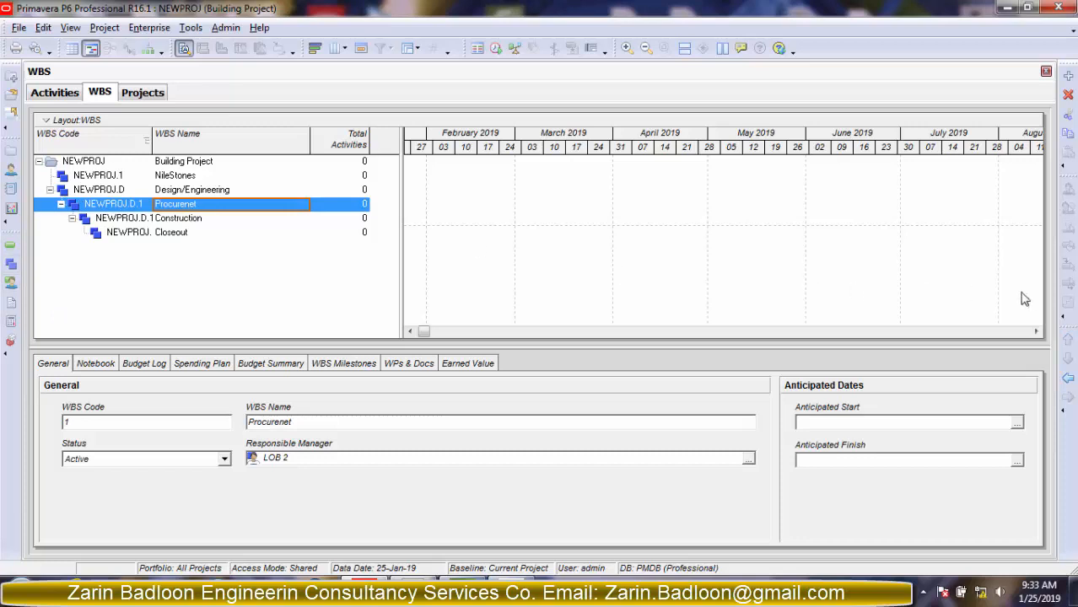
{"action": "left_click", "coordinate": [1068, 380]}
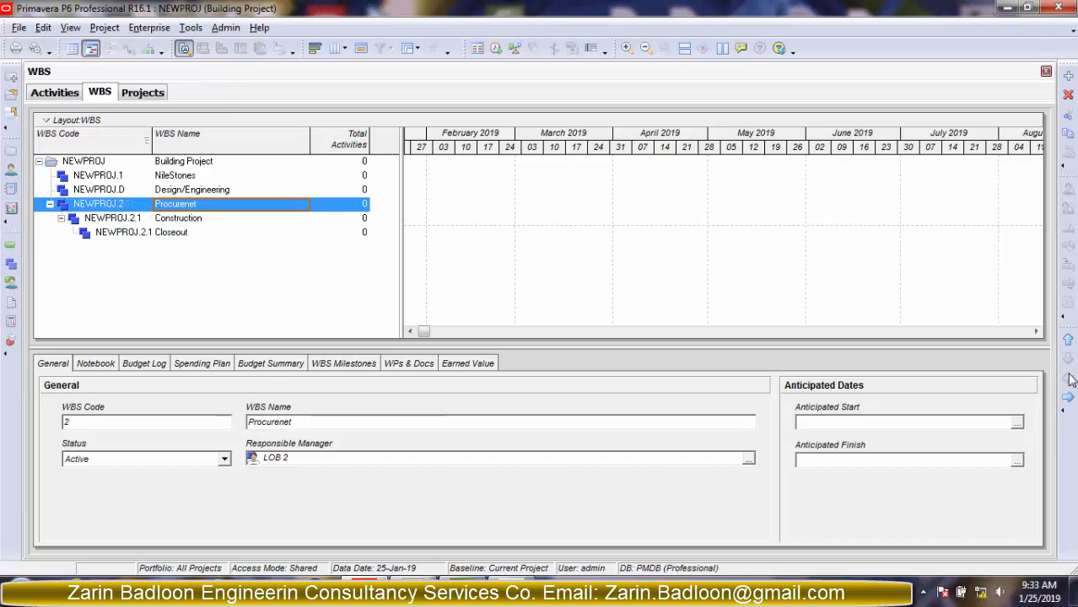
{"action": "left_click", "coordinate": [183, 221]}
{"action": "left_click", "coordinate": [1068, 380]}
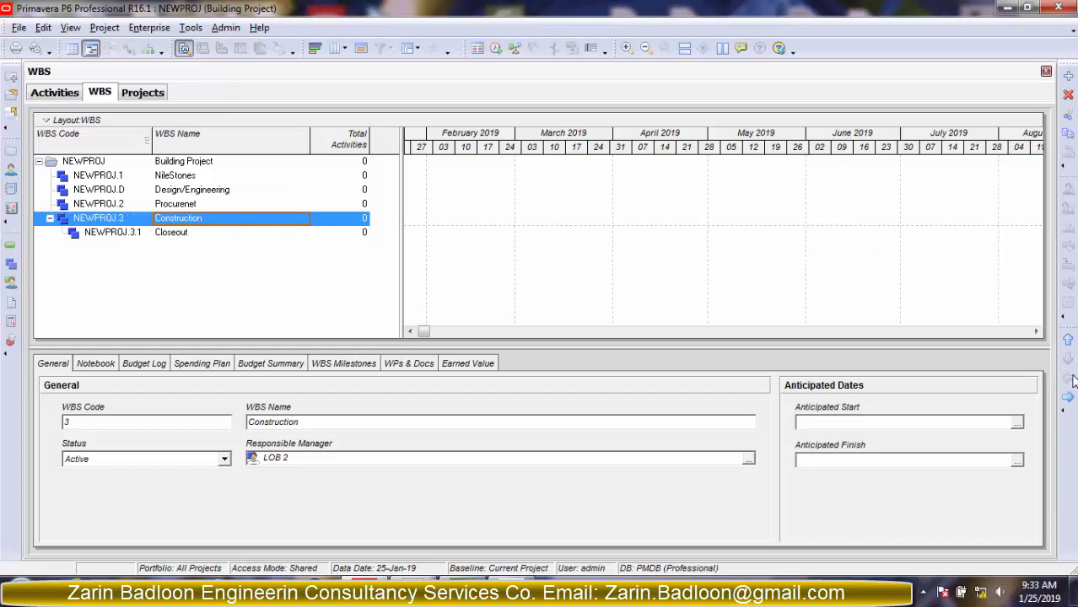
{"action": "left_click", "coordinate": [187, 234]}
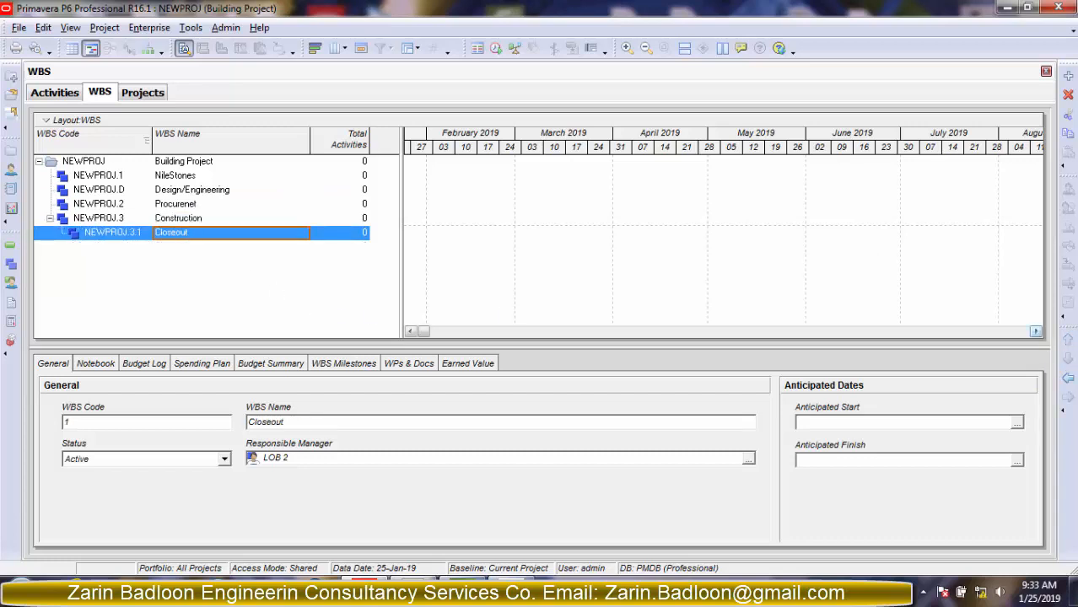
{"action": "left_click", "coordinate": [1068, 381]}
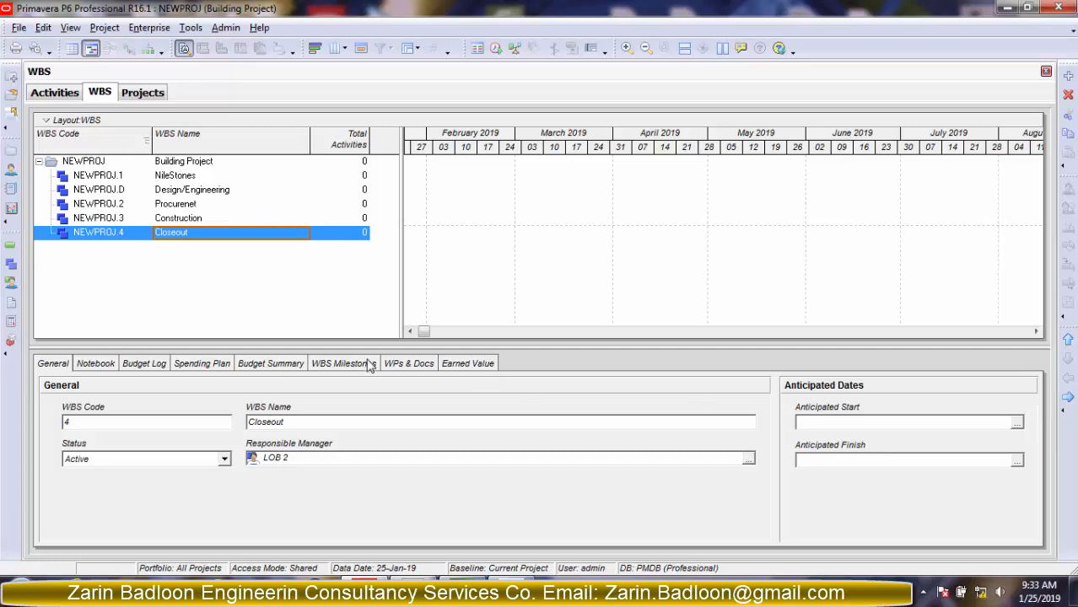
Open the project's Activities view and group the activities by WBS Name.
{"action": "left_click", "coordinate": [11, 244]}
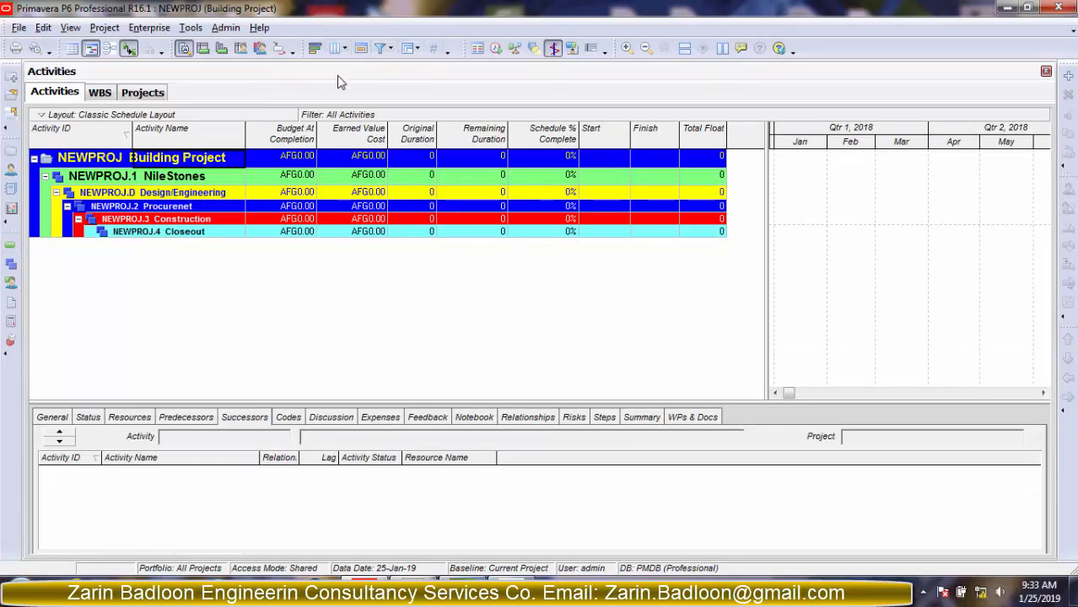
{"action": "left_click", "coordinate": [415, 52]}
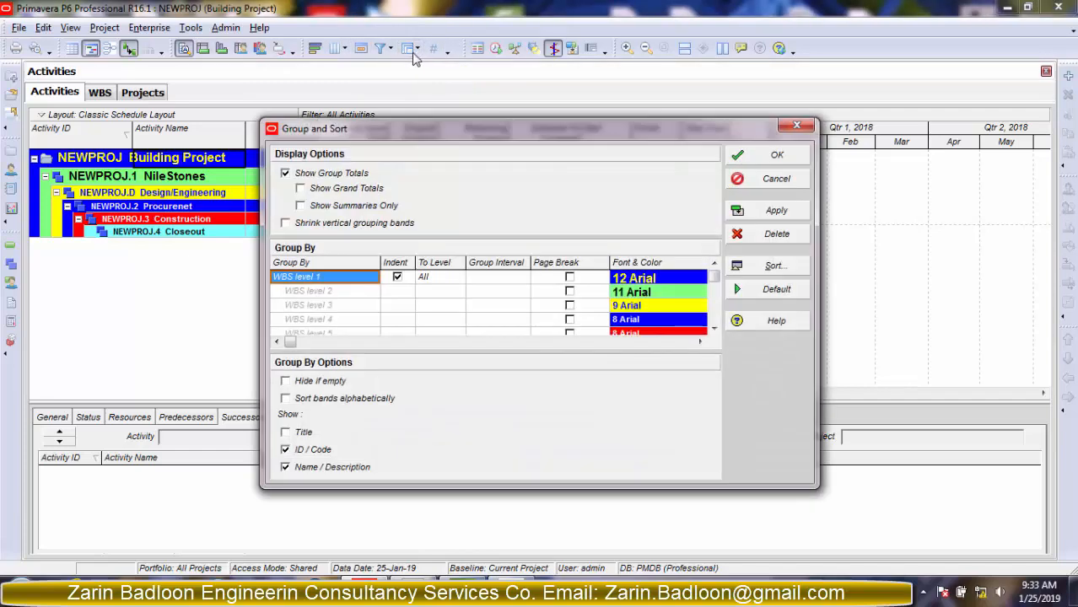
{"action": "left_click", "coordinate": [289, 281]}
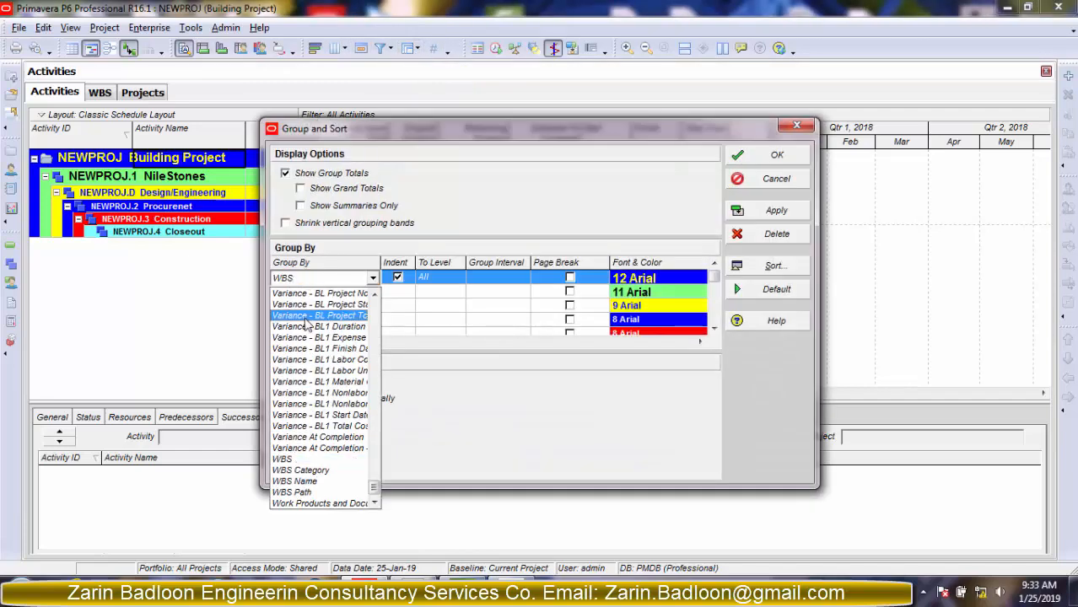
{"action": "left_click", "coordinate": [308, 483]}
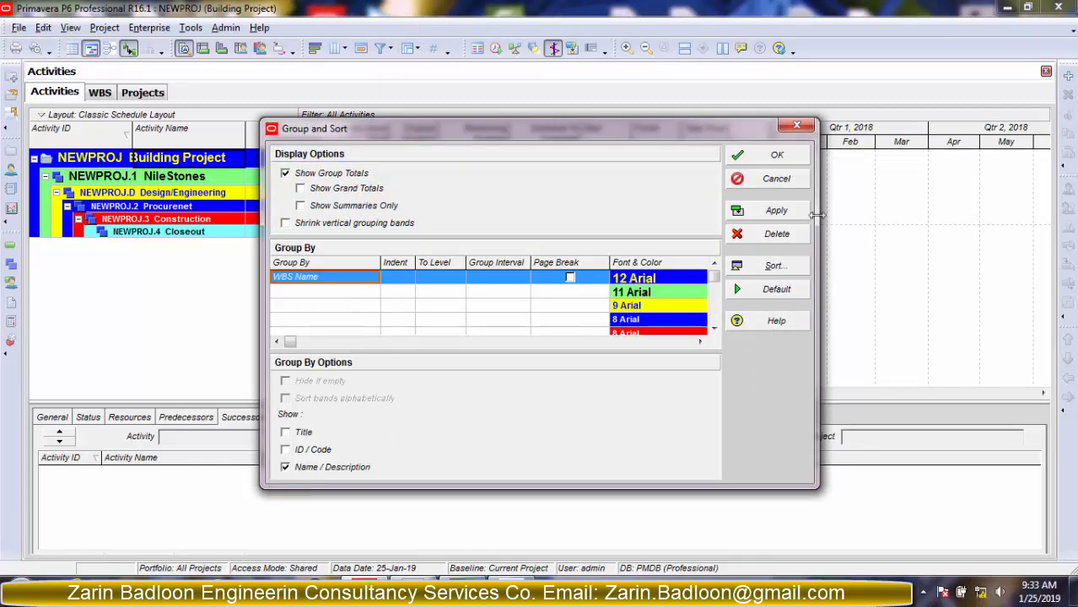
{"action": "left_click", "coordinate": [774, 211]}
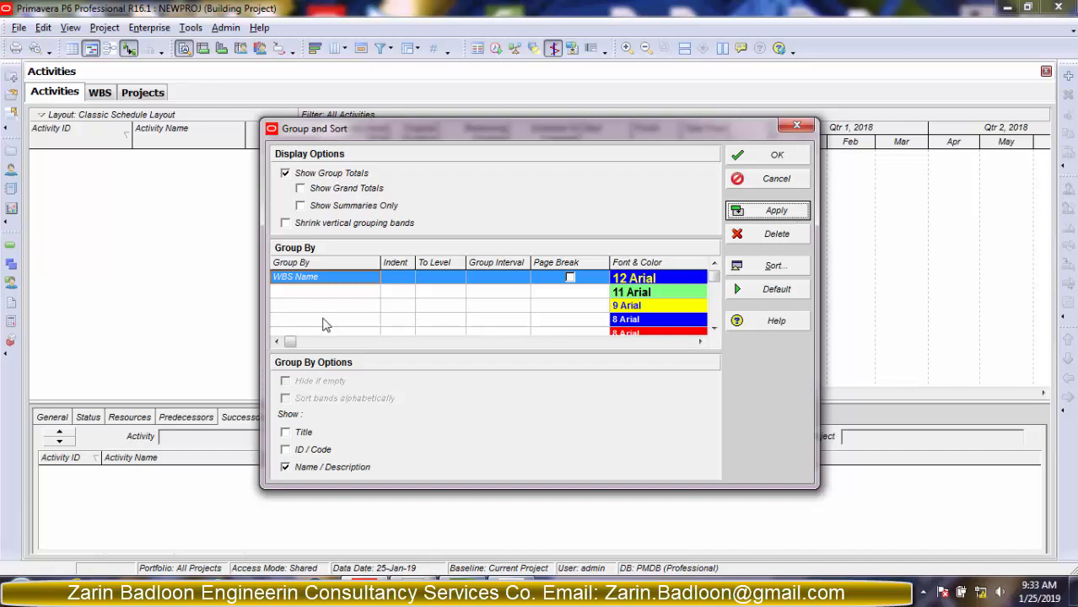
Set the activity grouping to WBS with only the name shown in the bands, and accept the Group and Sort settings.
{"action": "left_click", "coordinate": [334, 284]}
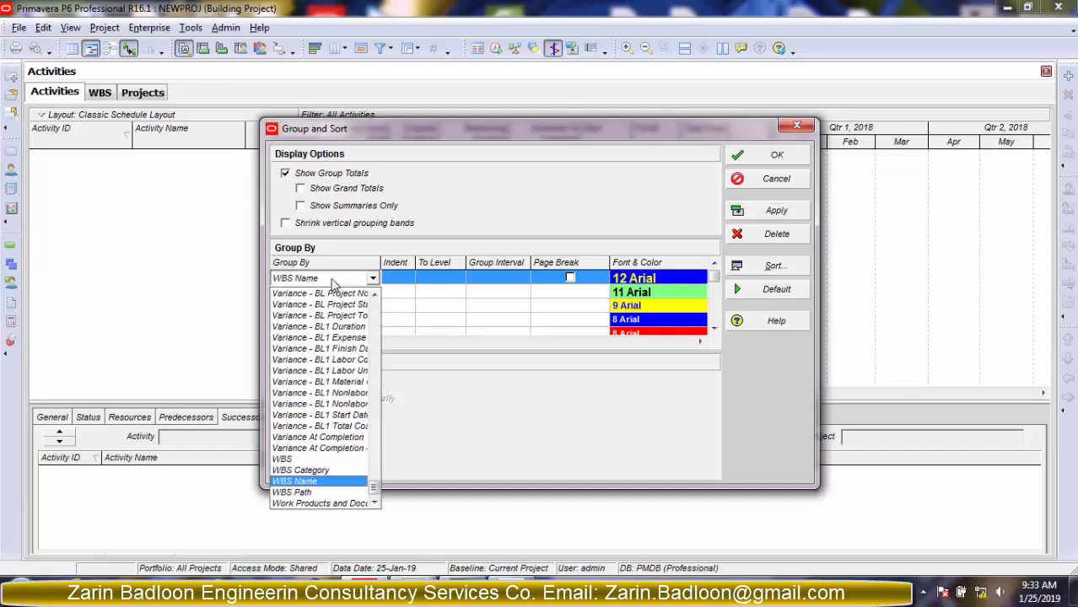
{"action": "left_click", "coordinate": [310, 459]}
{"action": "left_click", "coordinate": [781, 214]}
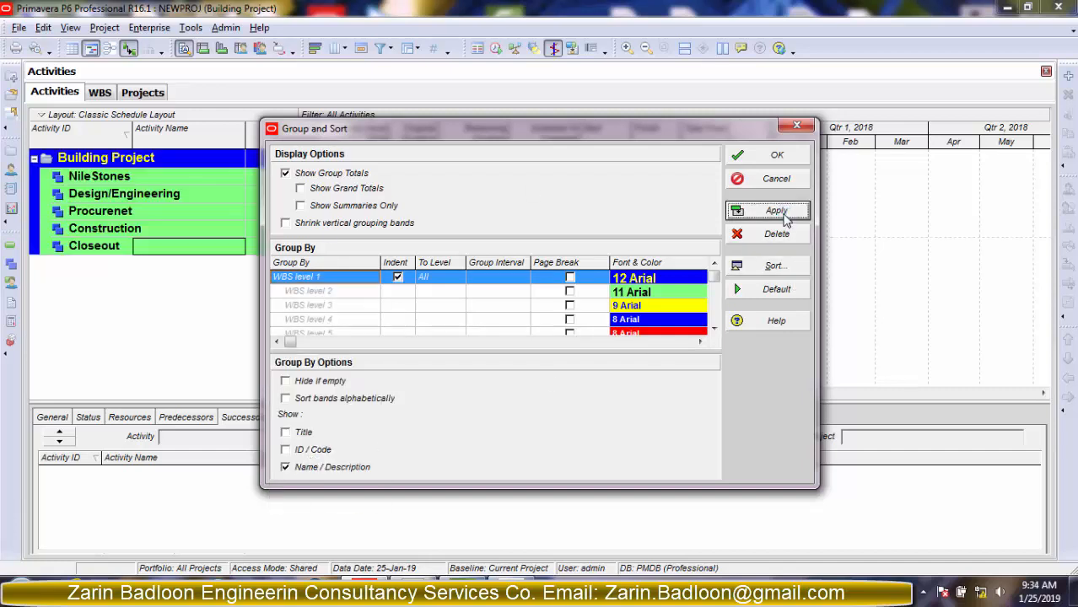
{"action": "left_click", "coordinate": [778, 158]}
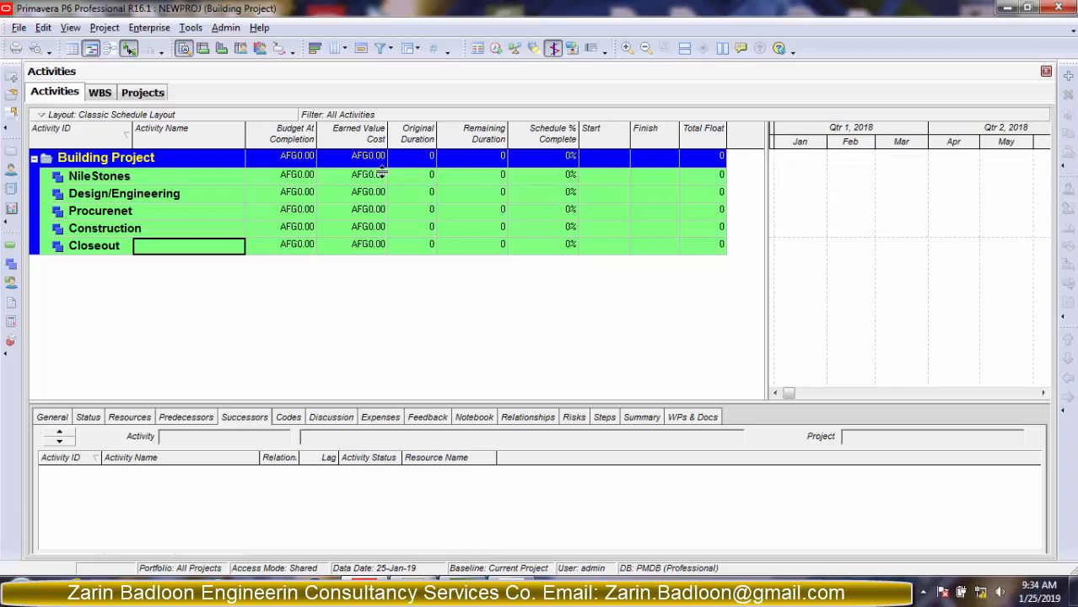
Add a new activity under NileStones and set its activity ID to NS-1.
{"action": "left_click", "coordinate": [131, 183]}
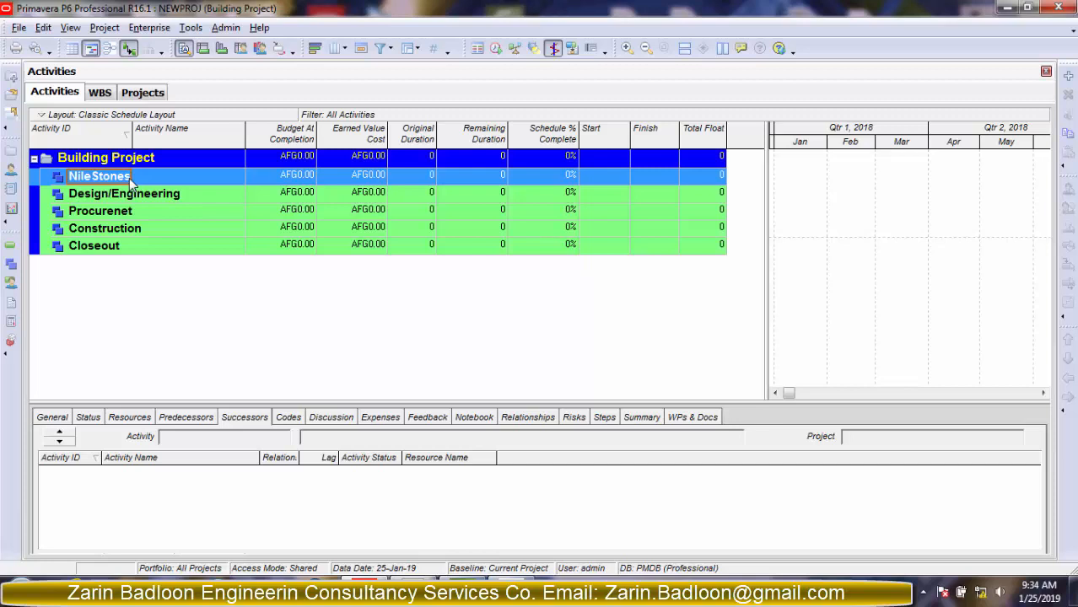
{"action": "key", "text": "Insert"}
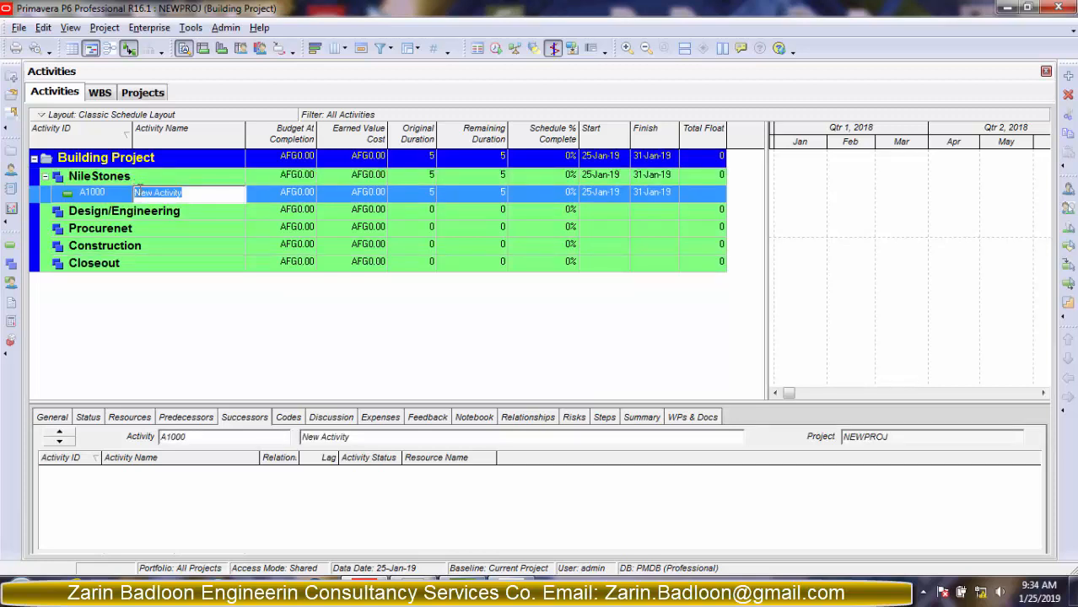
{"action": "left_click", "coordinate": [123, 196]}
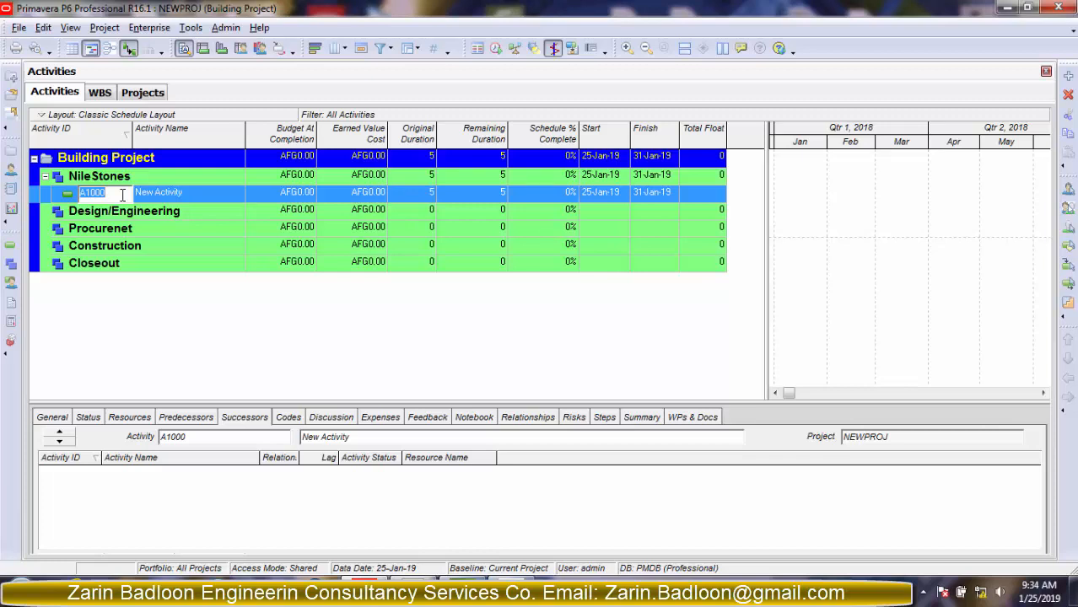
{"action": "type", "text": "NS-1"}
Name activity NS-1 Notice To Proceed (NTP).
{"action": "left_click", "coordinate": [186, 194]}
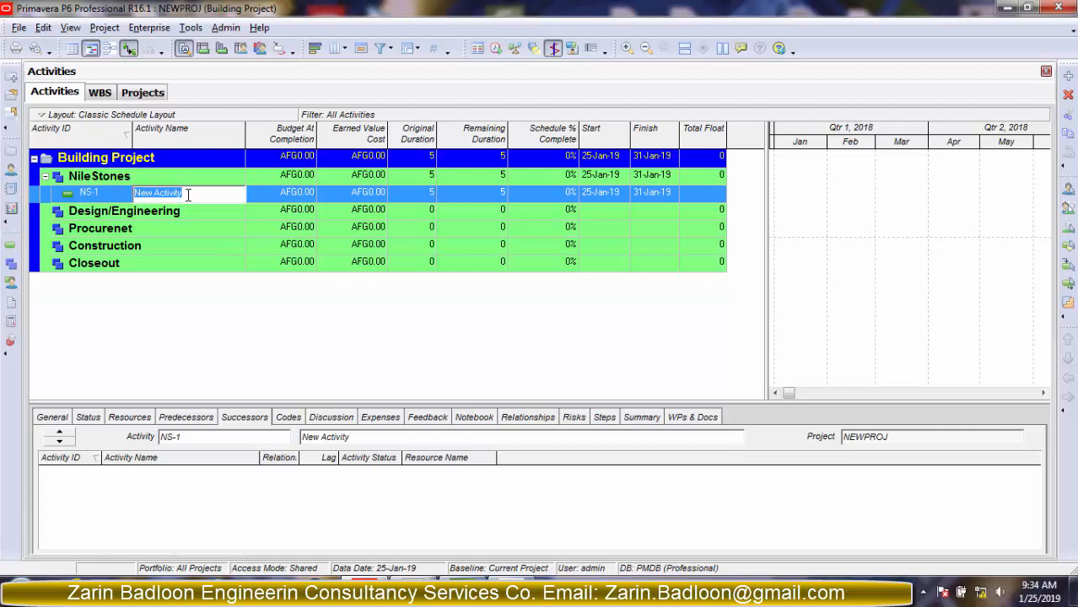
{"action": "type", "text": "NTP"}
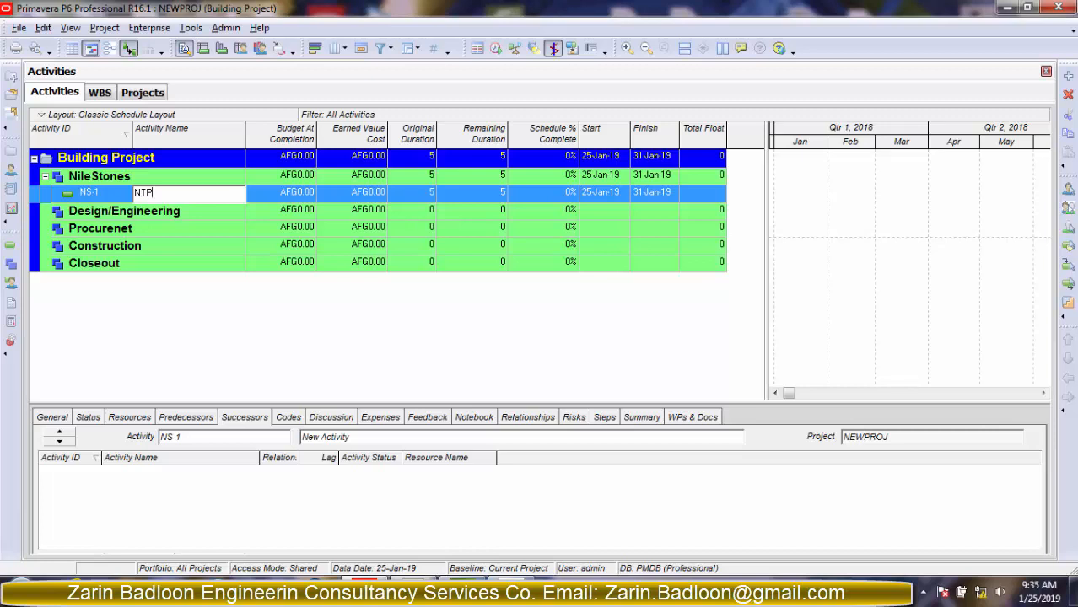
{"action": "key", "text": "BackSpace"}
{"action": "key", "text": "BackSpace"}
{"action": "key", "text": "BackSpace"}
{"action": "type", "text": "Notice "}
{"action": "type", "text": "To P"}
{"action": "type", "text": "roceed"}
{"action": "type", "text": " [NTP"}
{"action": "type", "text": ")"}
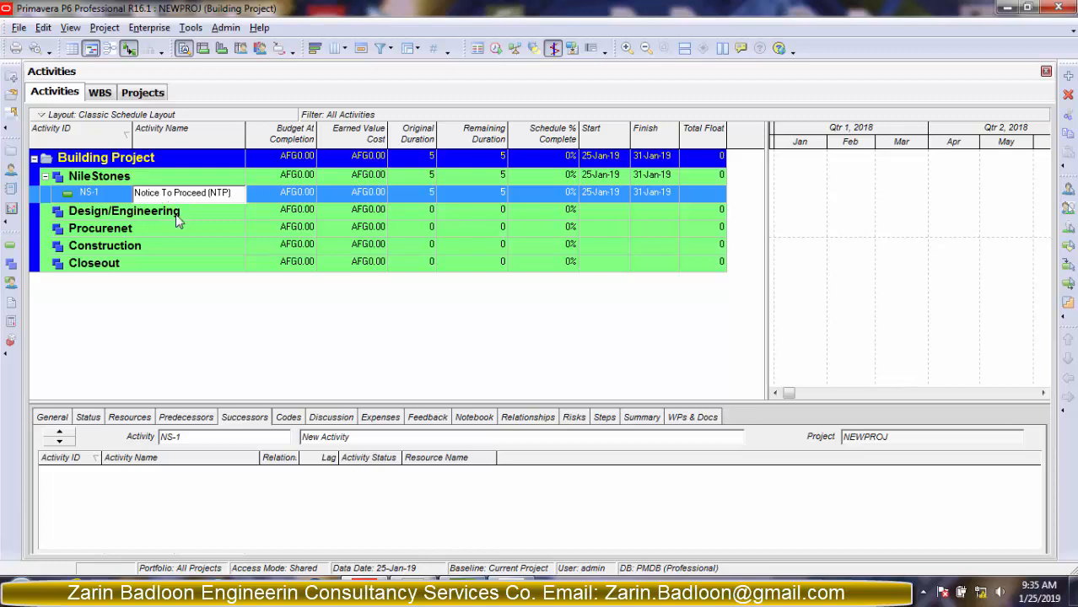
{"action": "left_click", "coordinate": [178, 218]}
Add a second activity under NileStones and name it Contract Duration.
{"action": "left_click", "coordinate": [205, 193]}
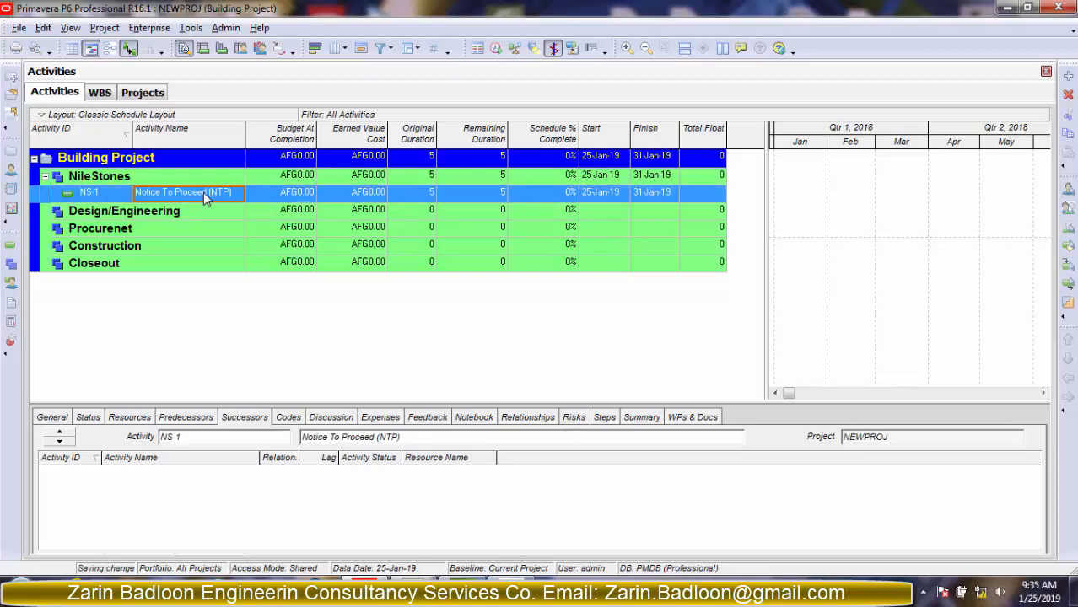
{"action": "key", "text": "Insert"}
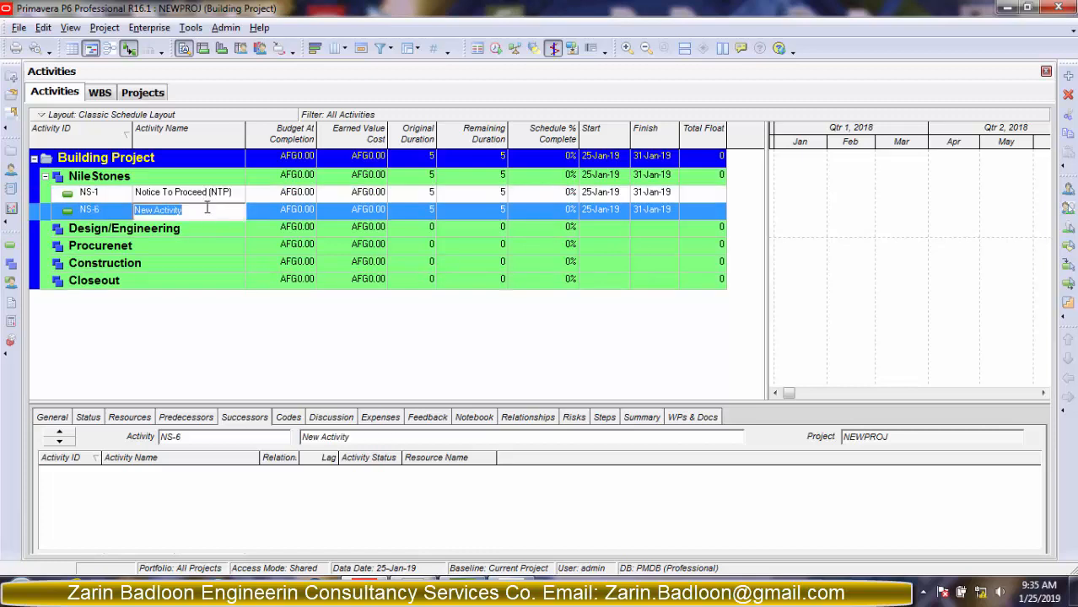
{"action": "key", "text": "End"}
{"action": "key", "text": "BackSpace"}
{"action": "key", "text": "BackSpace"}
{"action": "key", "text": "BackSpace"}
{"action": "key", "text": "BackSpace"}
{"action": "key", "text": "BackSpace"}
{"action": "key", "text": "BackSpace"}
{"action": "key", "text": "BackSpace"}
{"action": "key", "text": "BackSpace"}
{"action": "key", "text": "BackSpace"}
{"action": "key", "text": "BackSpace"}
{"action": "key", "text": "BackSpace"}
{"action": "key", "text": "BackSpace"}
{"action": "type", "text": "Contract Duration"}
{"action": "left_click", "coordinate": [221, 231]}
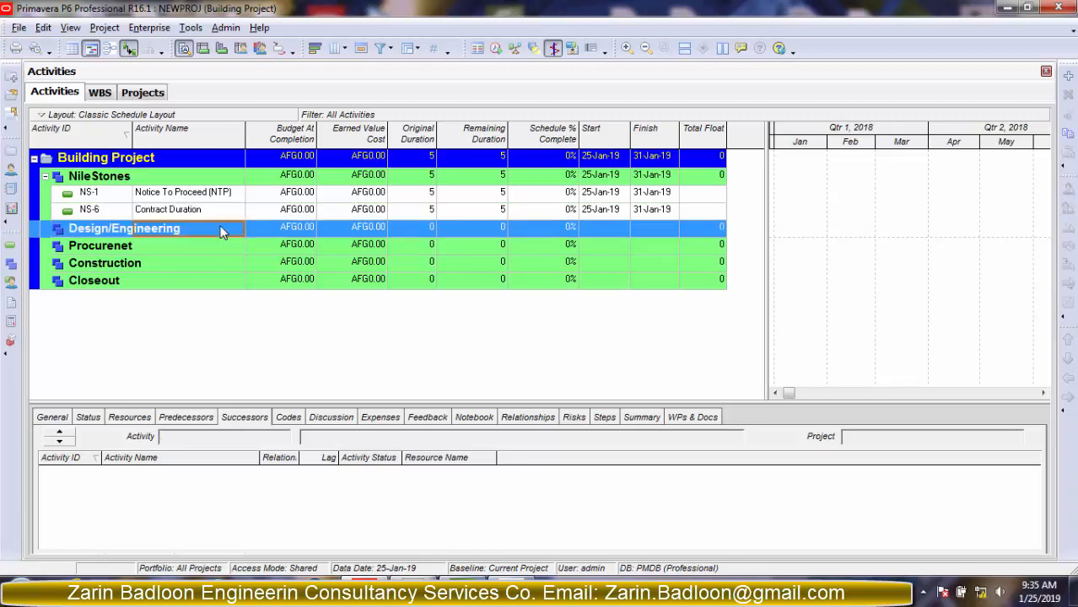
Add a third activity under NileStones, next to Contract Duration.
{"action": "left_click", "coordinate": [234, 212]}
{"action": "right_click", "coordinate": [233, 213]}
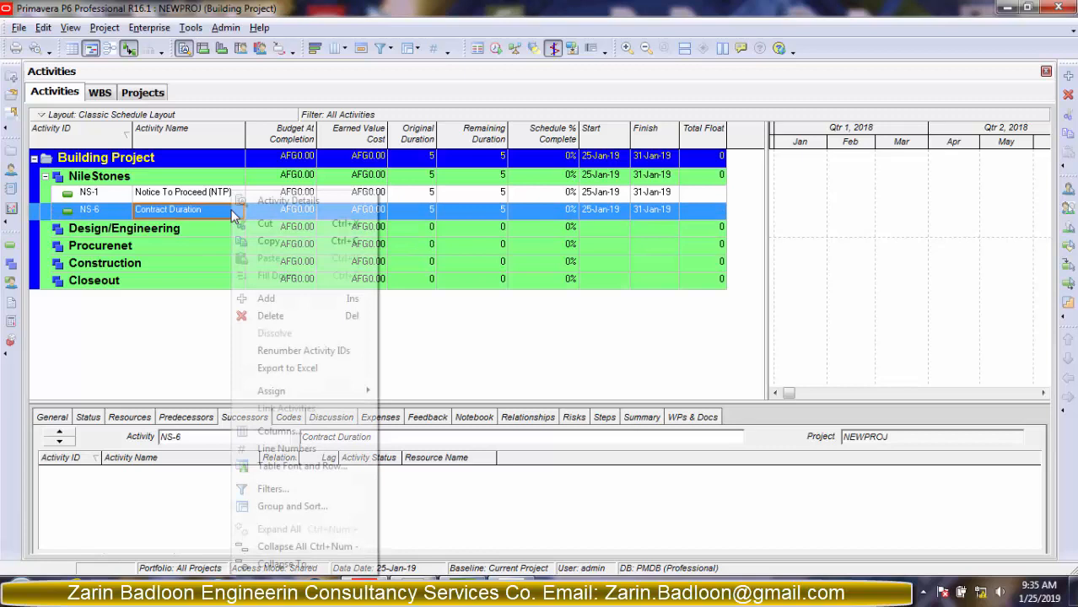
{"action": "left_click", "coordinate": [266, 299]}
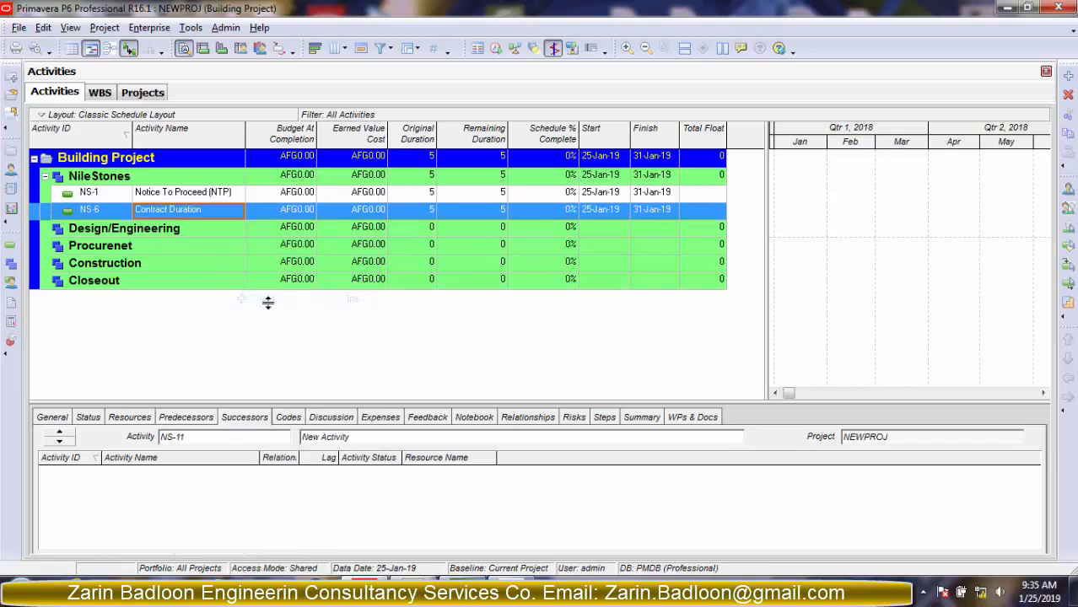
{"action": "left_click", "coordinate": [205, 228]}
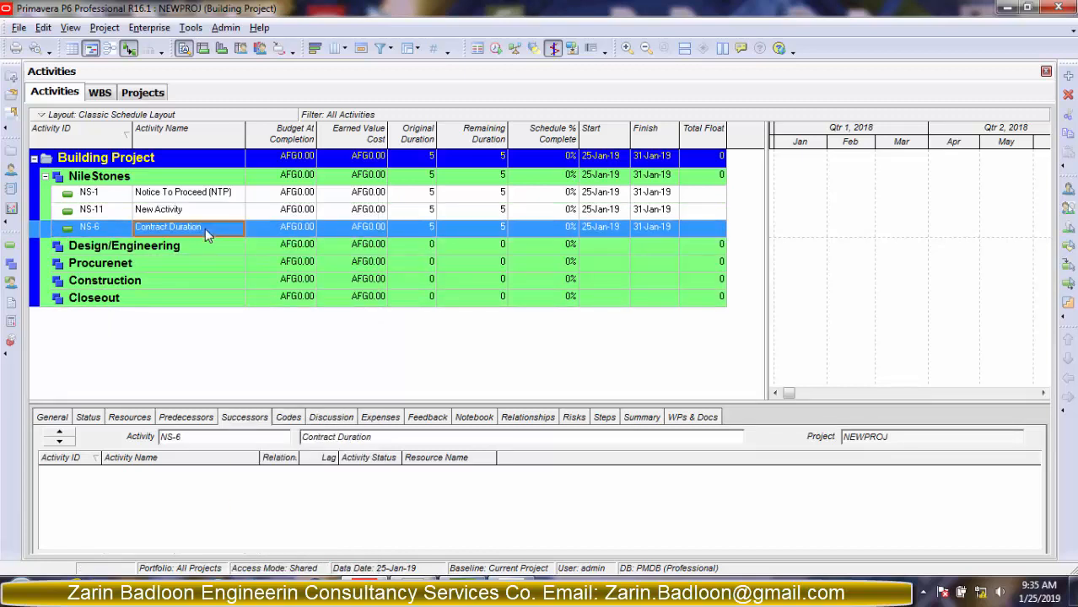
Set the new NileStones activity's ID to NS-7.
{"action": "left_click", "coordinate": [104, 210]}
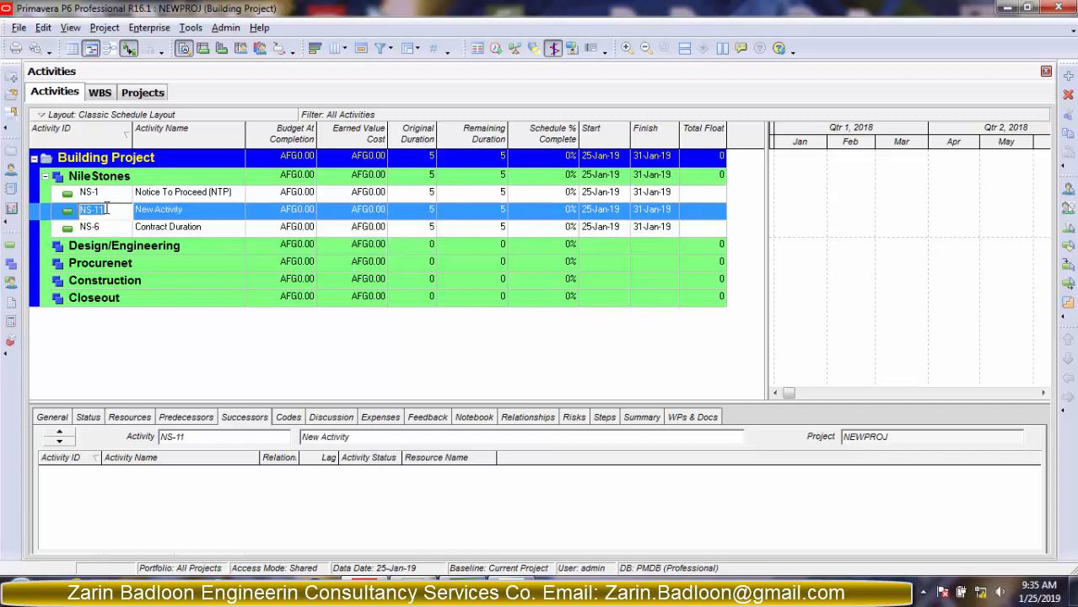
{"action": "left_click", "coordinate": [106, 209]}
{"action": "key", "text": "BackSpace"}
{"action": "key", "text": "BackSpace"}
{"action": "type", "text": "7"}
{"action": "key", "text": "Return"}
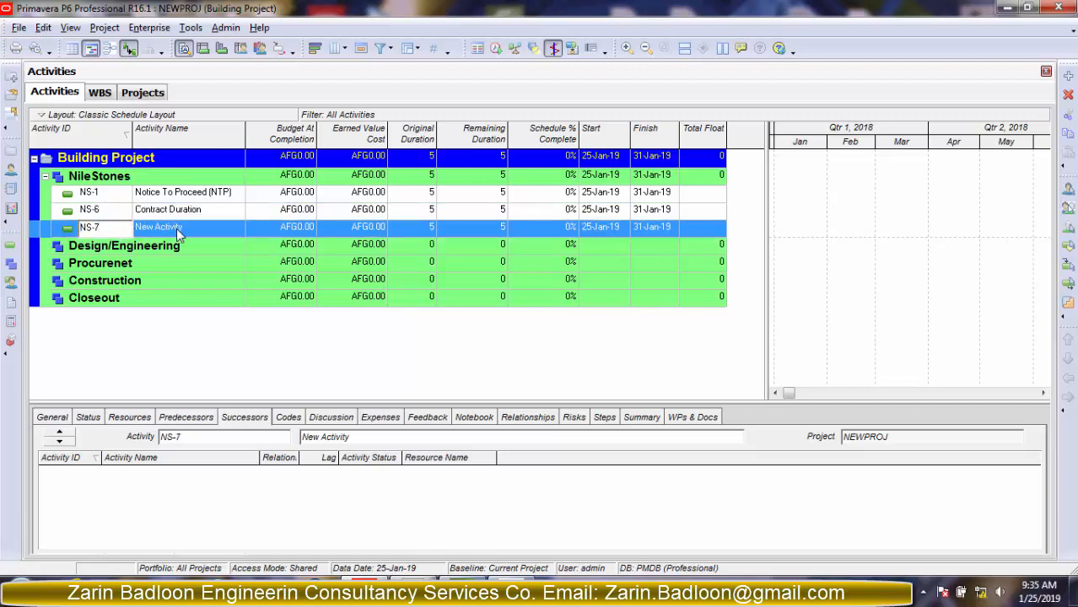
Change the new NileStones activity's ID to NS-9.
{"action": "left_click", "coordinate": [177, 228]}
{"action": "left_click", "coordinate": [188, 229]}
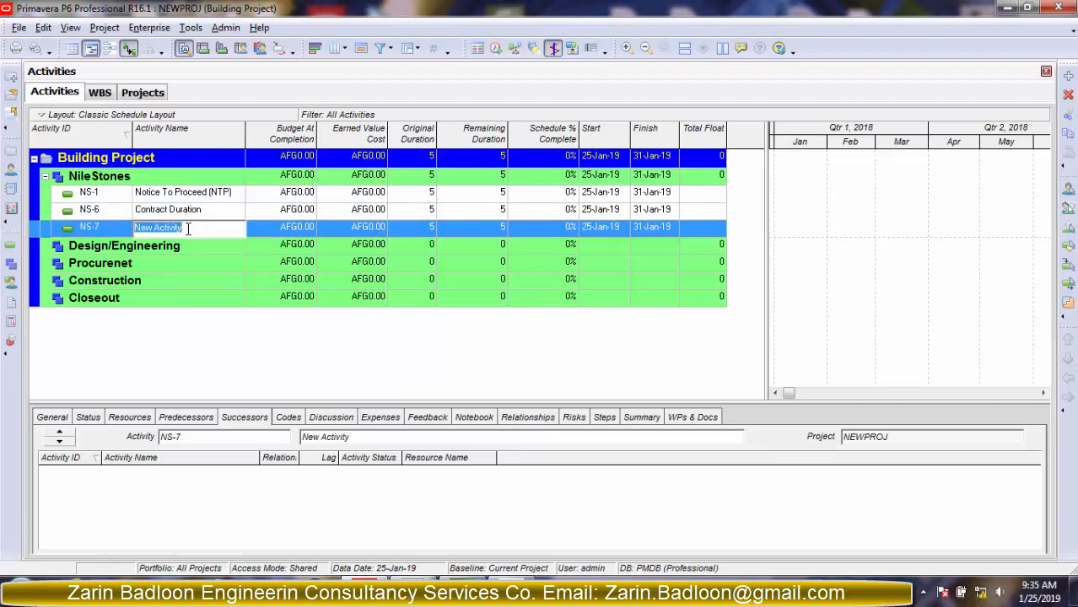
{"action": "left_click", "coordinate": [113, 229]}
{"action": "key", "text": "BackSpace"}
{"action": "key", "text": "BackSpace"}
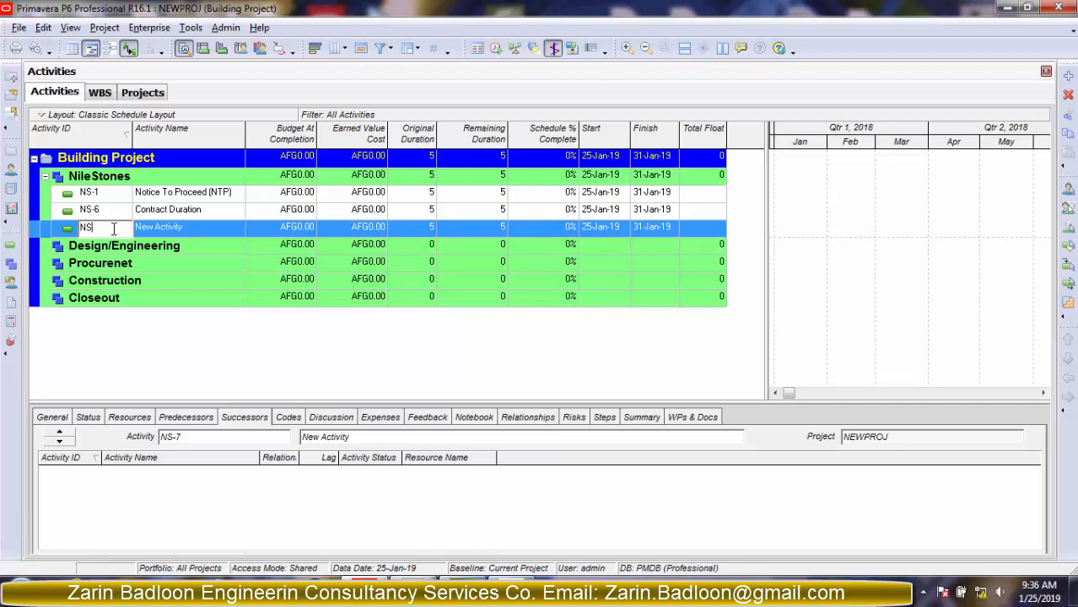
{"action": "type", "text": "-"}
{"action": "type", "text": "9"}
Name activity NS-9 Construction Conpletion.
{"action": "left_click", "coordinate": [192, 236]}
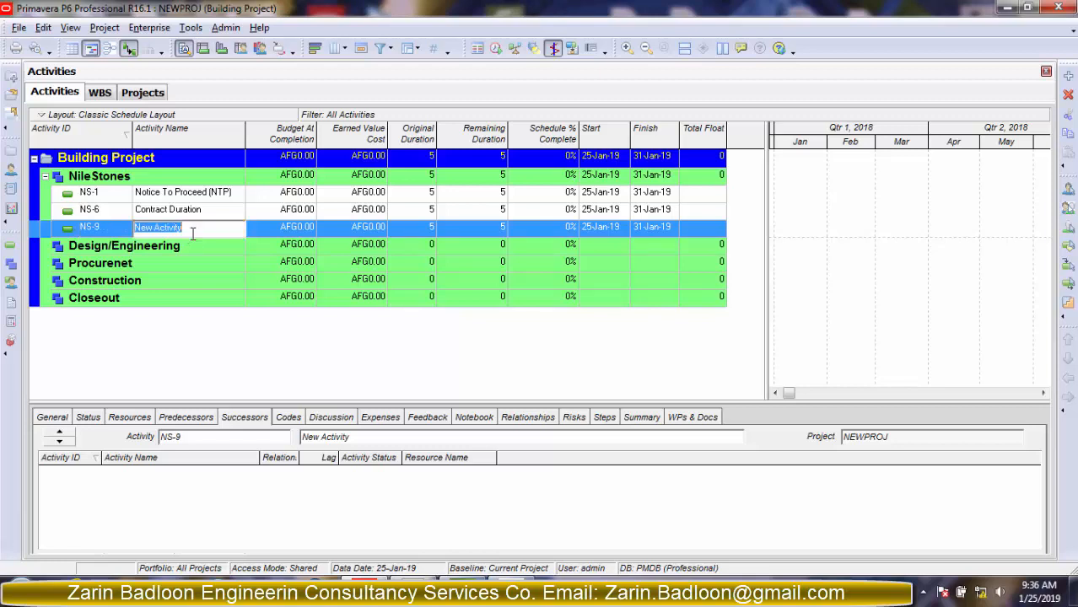
{"action": "type", "text": "Construction Conpletion"}
{"action": "left_click", "coordinate": [239, 215]}
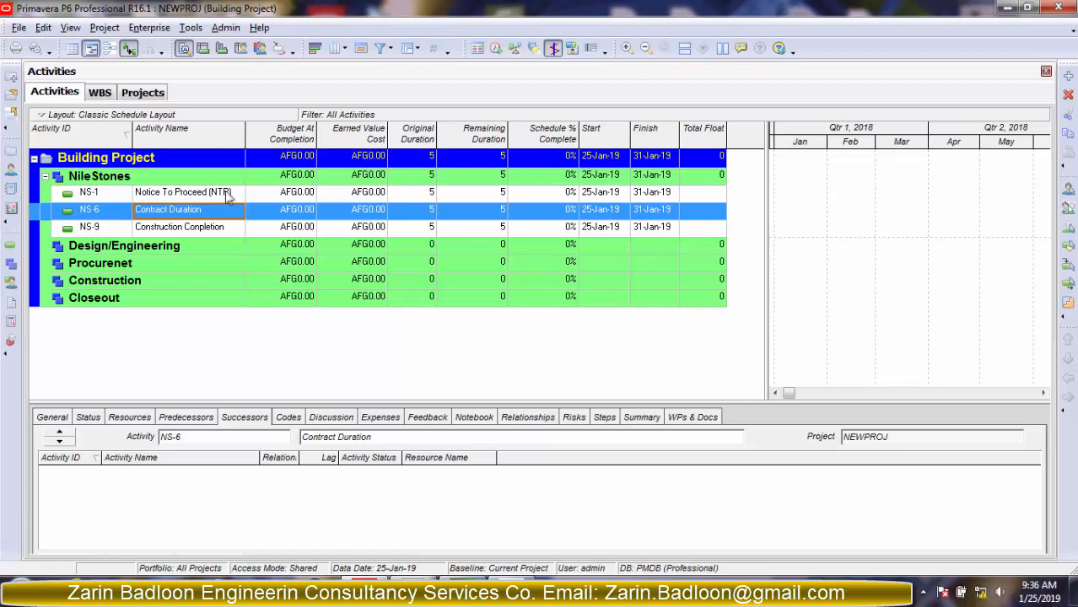
Set the activity type of Notice To Proceed (NTP) to Finish Milestone in its general details.
{"action": "left_click", "coordinate": [219, 194]}
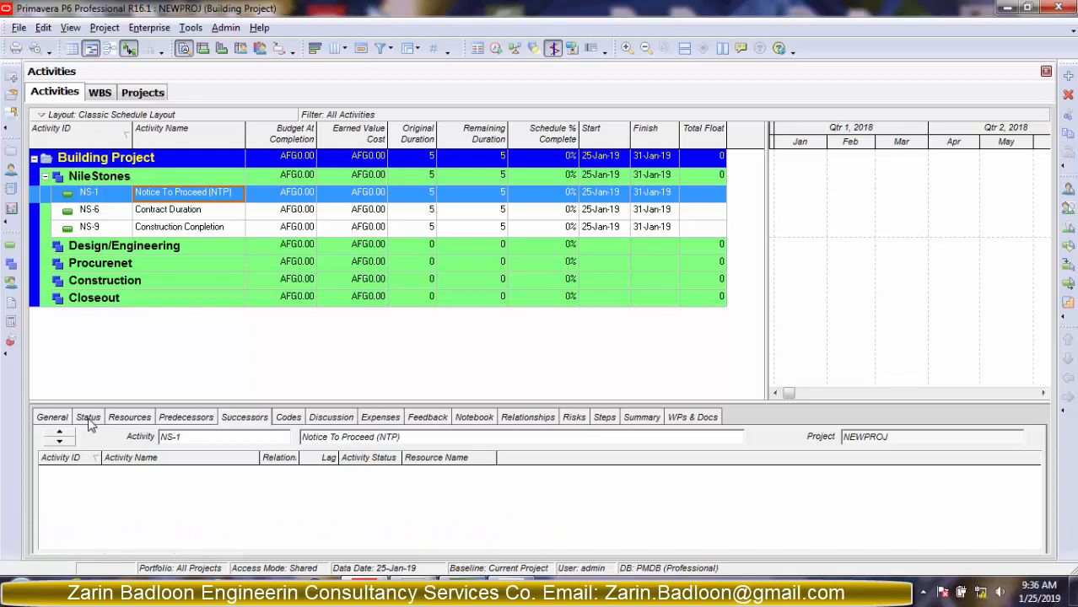
{"action": "left_click", "coordinate": [62, 422]}
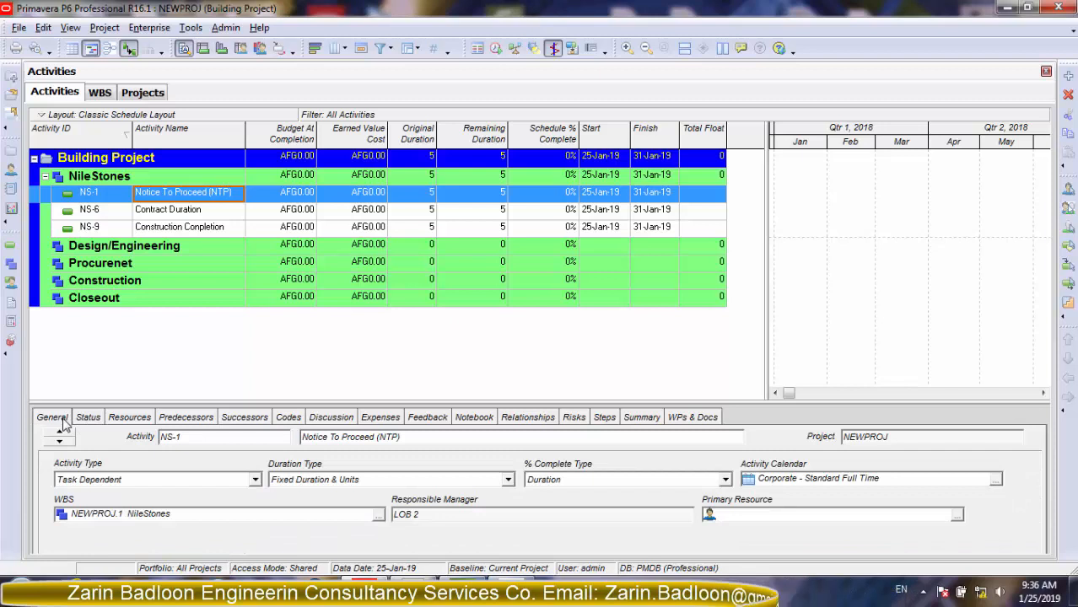
{"action": "left_click", "coordinate": [145, 481]}
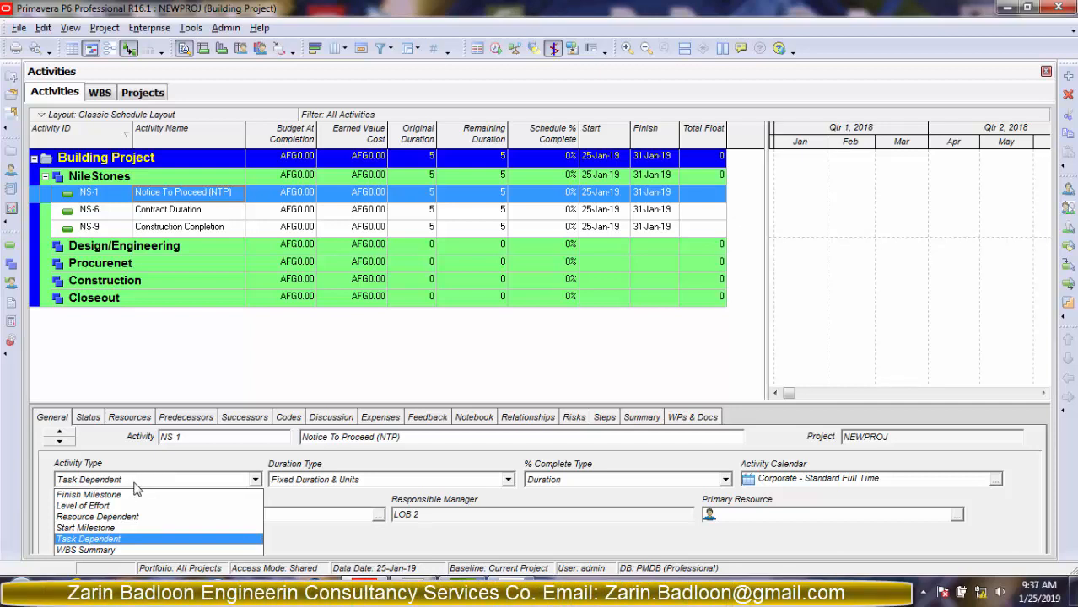
{"action": "left_click", "coordinate": [133, 484]}
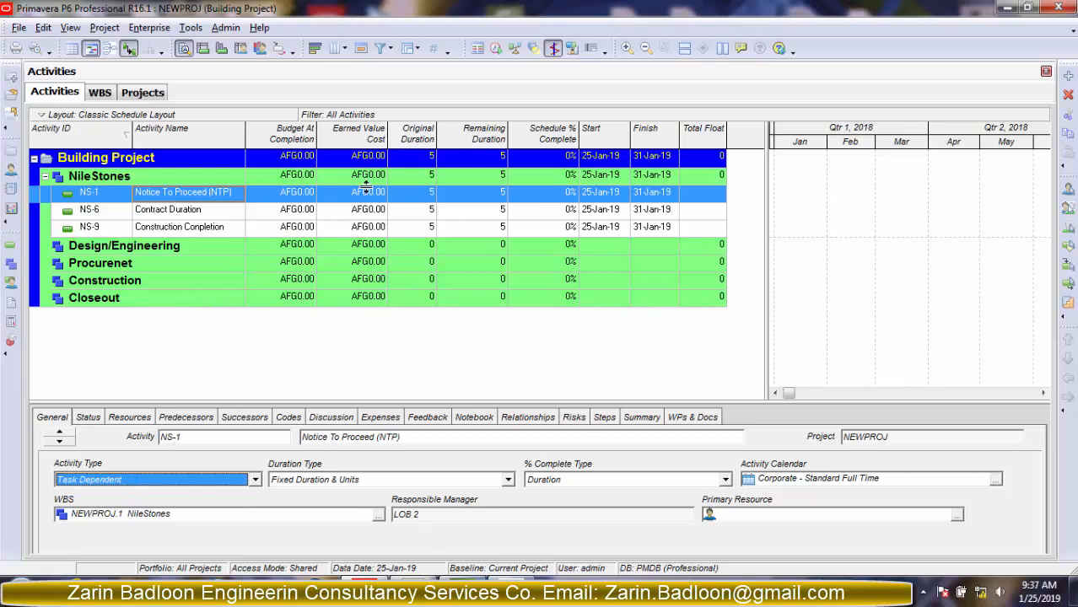
{"action": "left_click", "coordinate": [790, 394]}
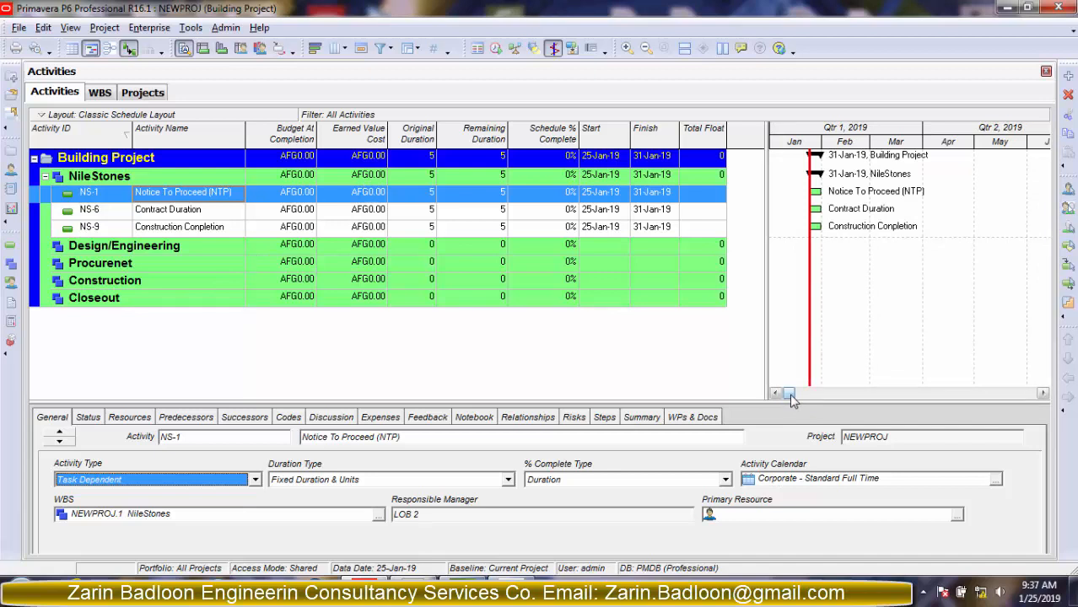
{"action": "left_click", "coordinate": [256, 480]}
{"action": "left_click", "coordinate": [112, 504]}
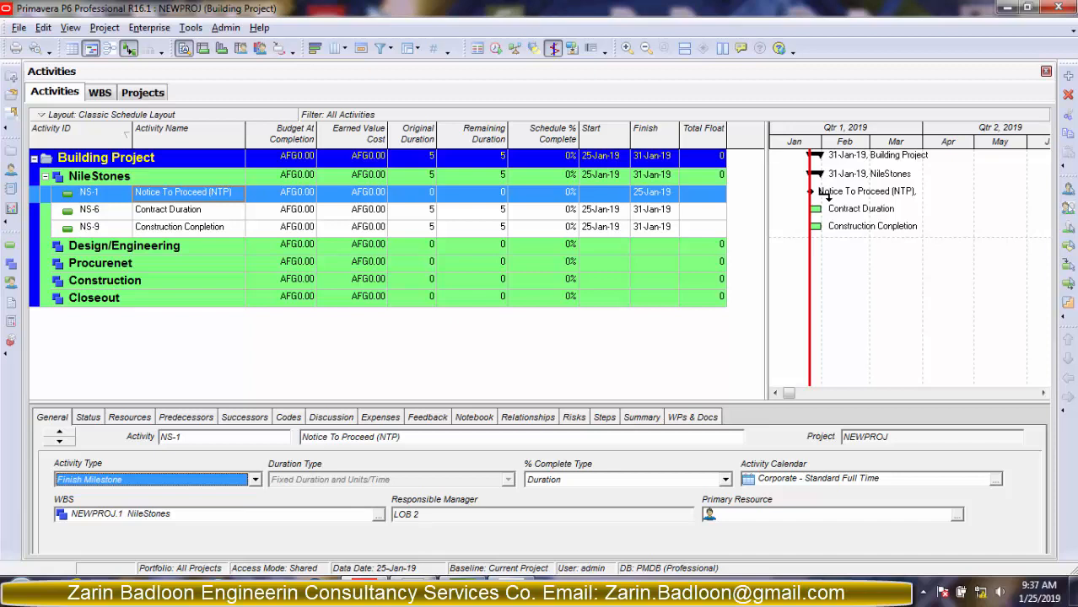
Examine the activity type choices for NS-1, and the activity, duration and percent complete type choices for NS-9.
{"action": "left_click", "coordinate": [255, 480]}
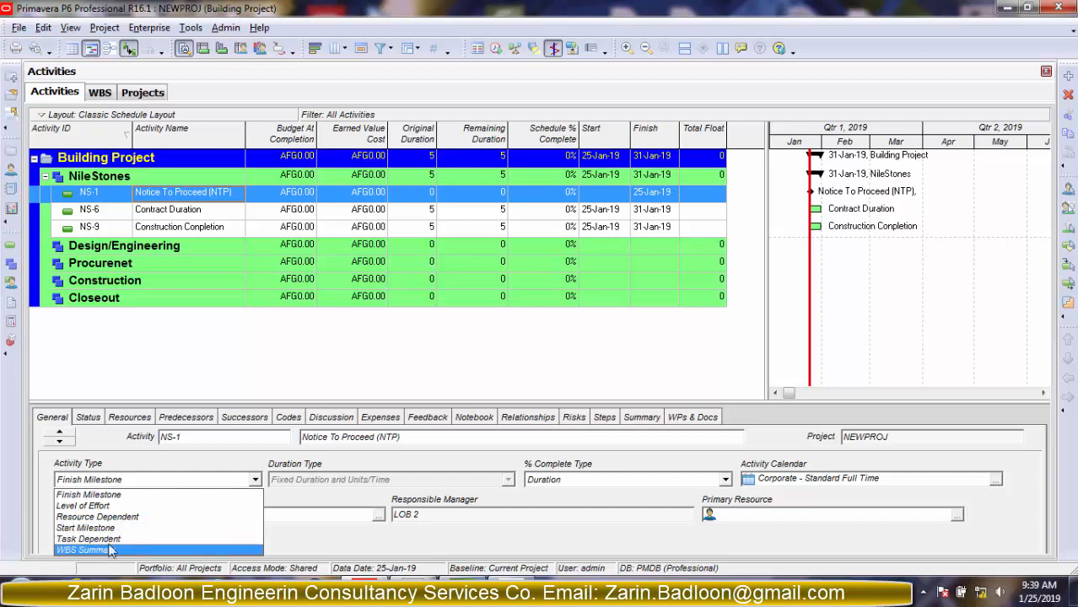
{"action": "left_click", "coordinate": [295, 374]}
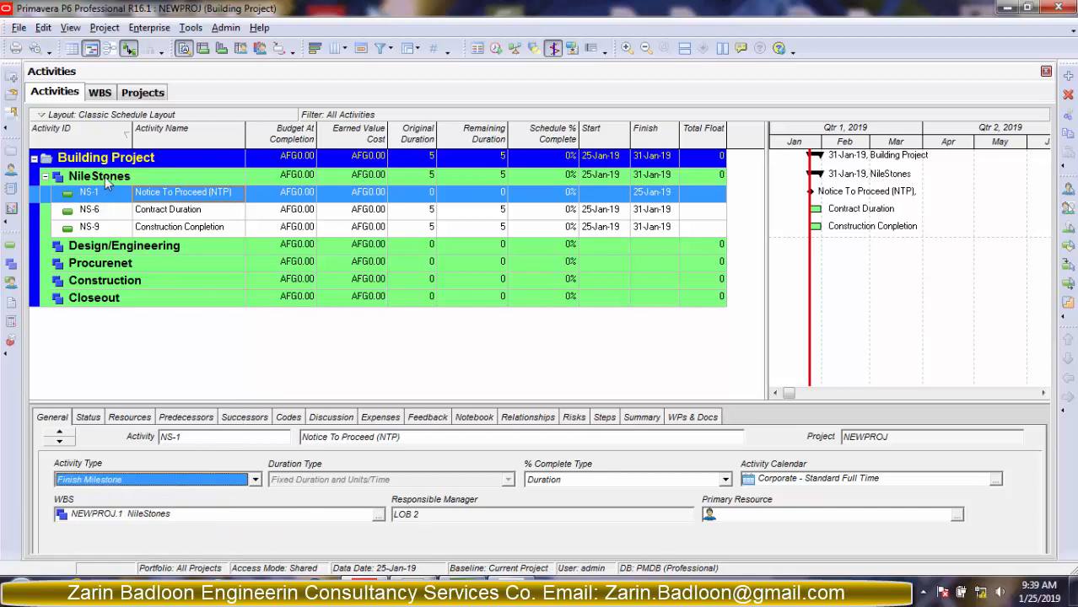
{"action": "left_click", "coordinate": [169, 233]}
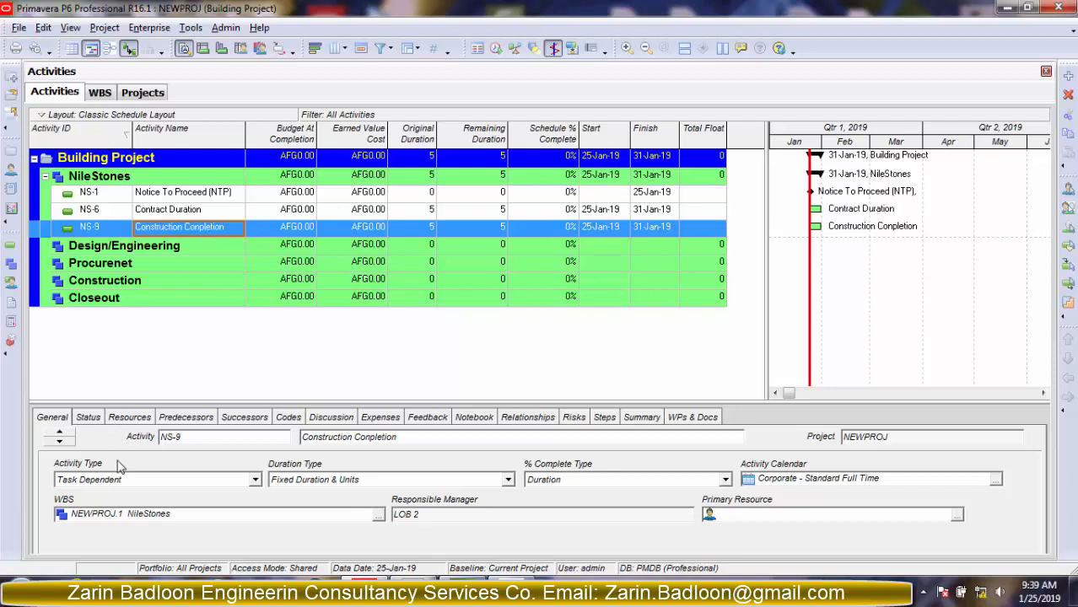
{"action": "left_click", "coordinate": [255, 480]}
{"action": "left_click", "coordinate": [254, 479]}
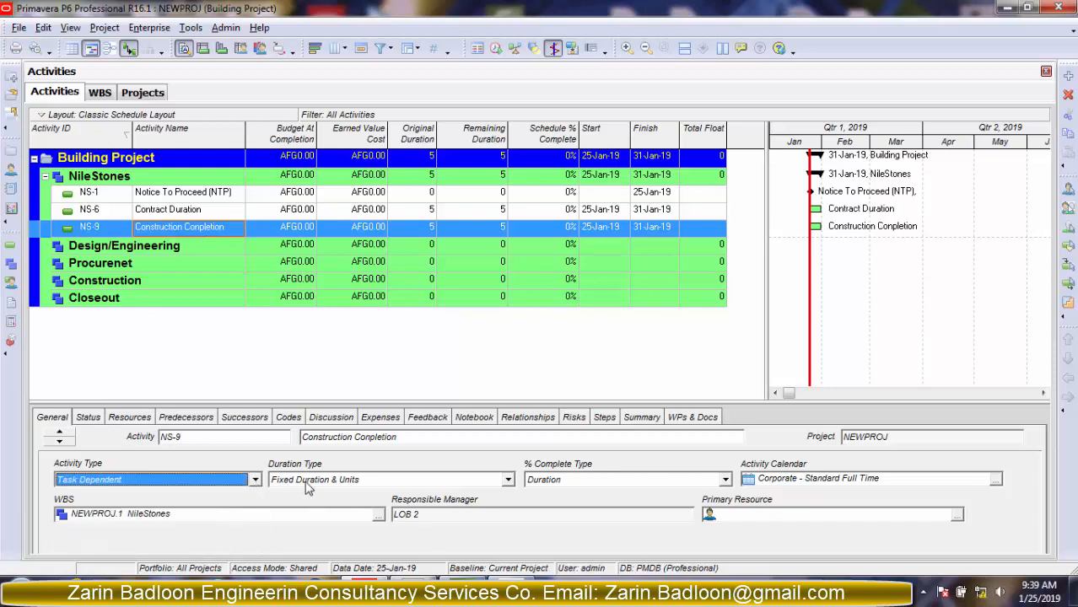
{"action": "left_click", "coordinate": [508, 480]}
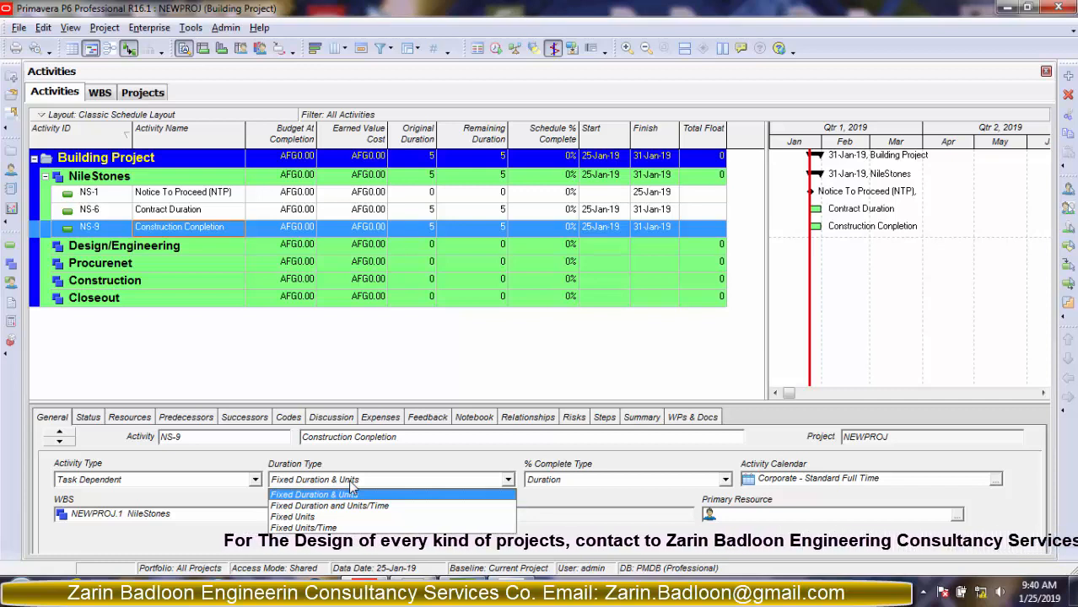
{"action": "left_click", "coordinate": [352, 494]}
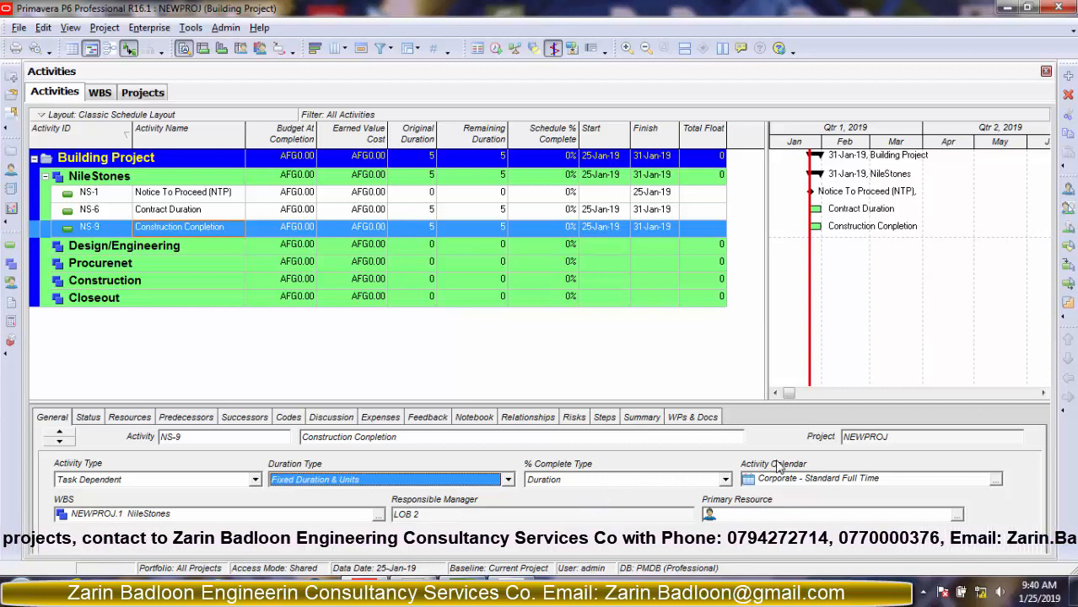
{"action": "left_click", "coordinate": [725, 480]}
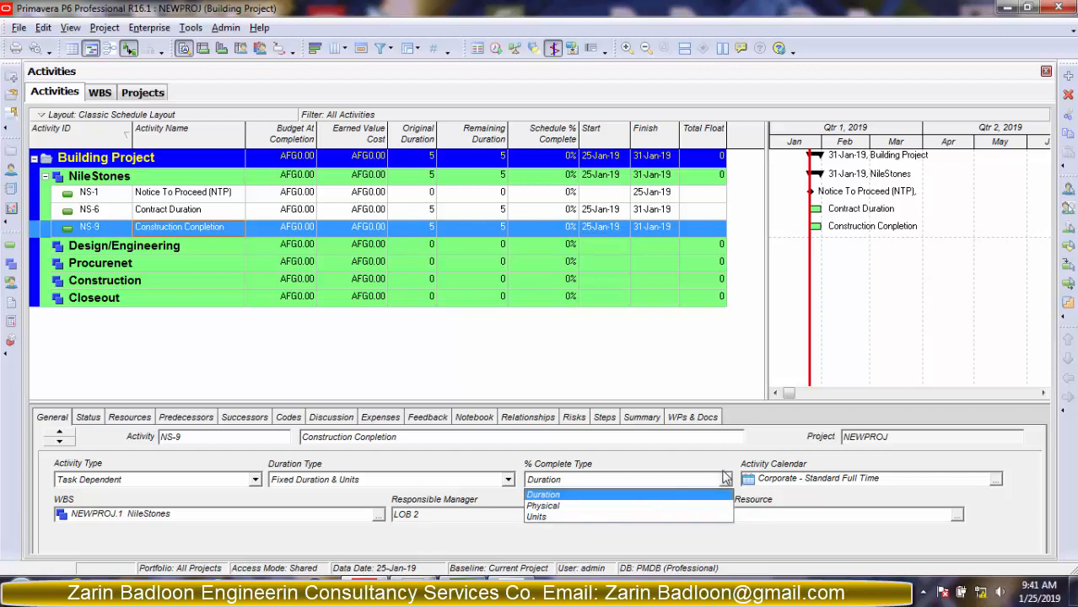
{"action": "left_click", "coordinate": [590, 495]}
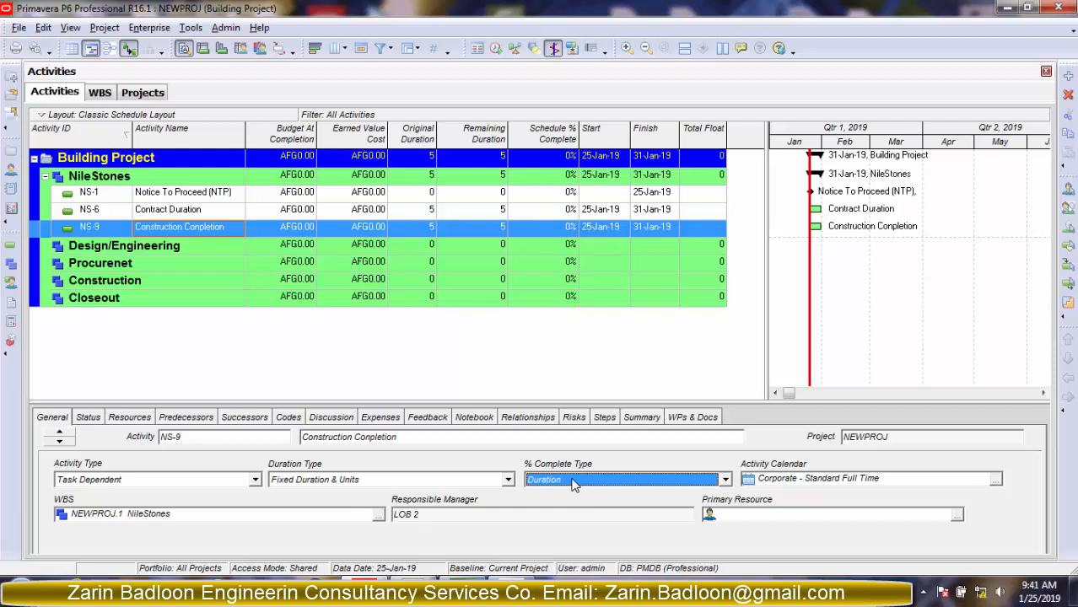
{"action": "left_click", "coordinate": [573, 481]}
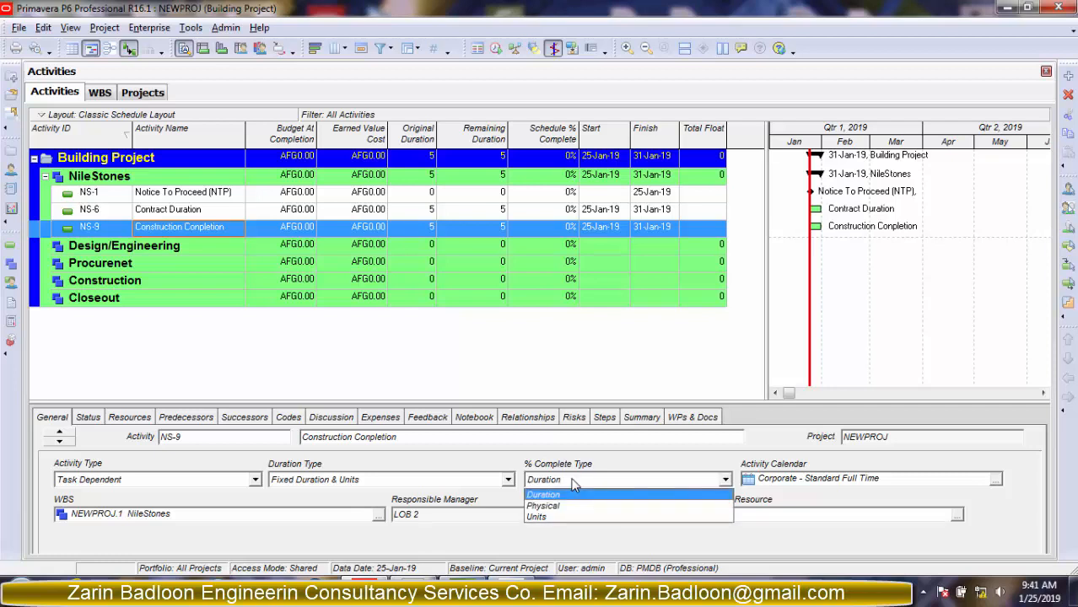
{"action": "left_click", "coordinate": [573, 482]}
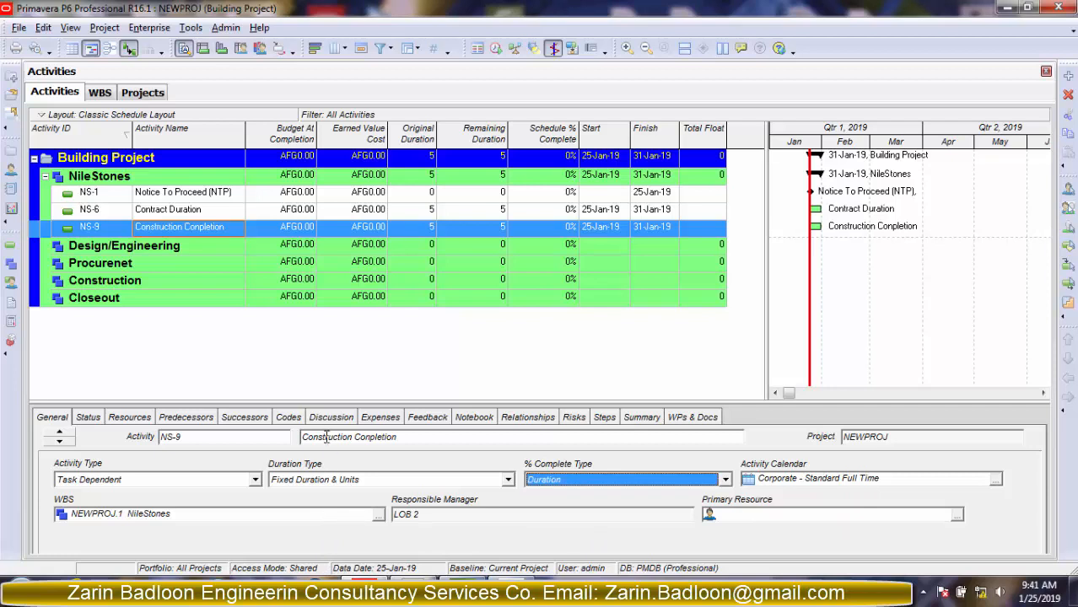
{"action": "left_click_drag", "start_coordinate": [306, 359], "coordinate": [305, 353]}
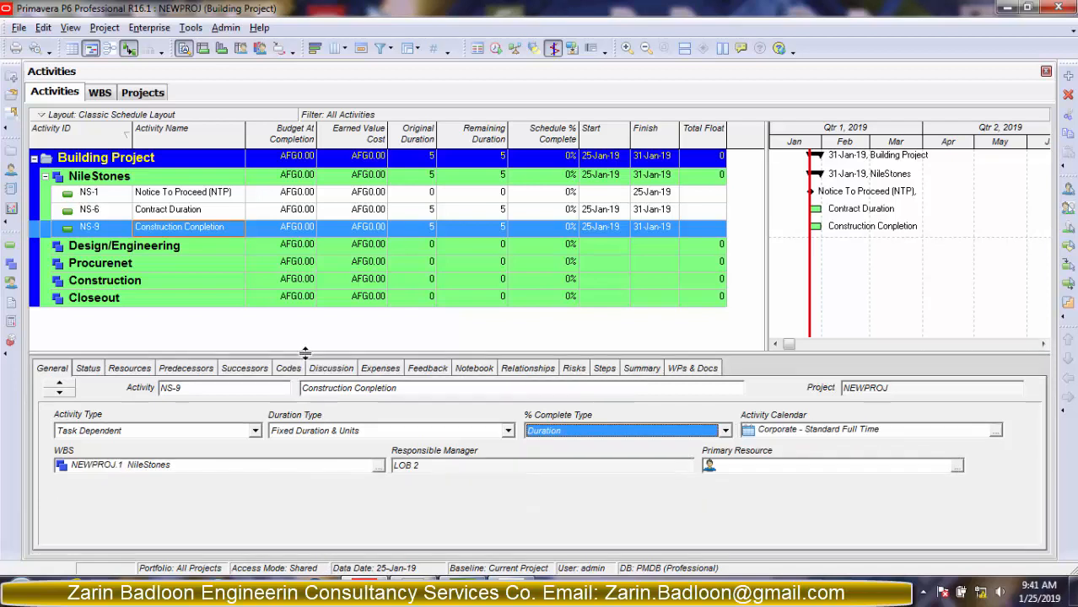